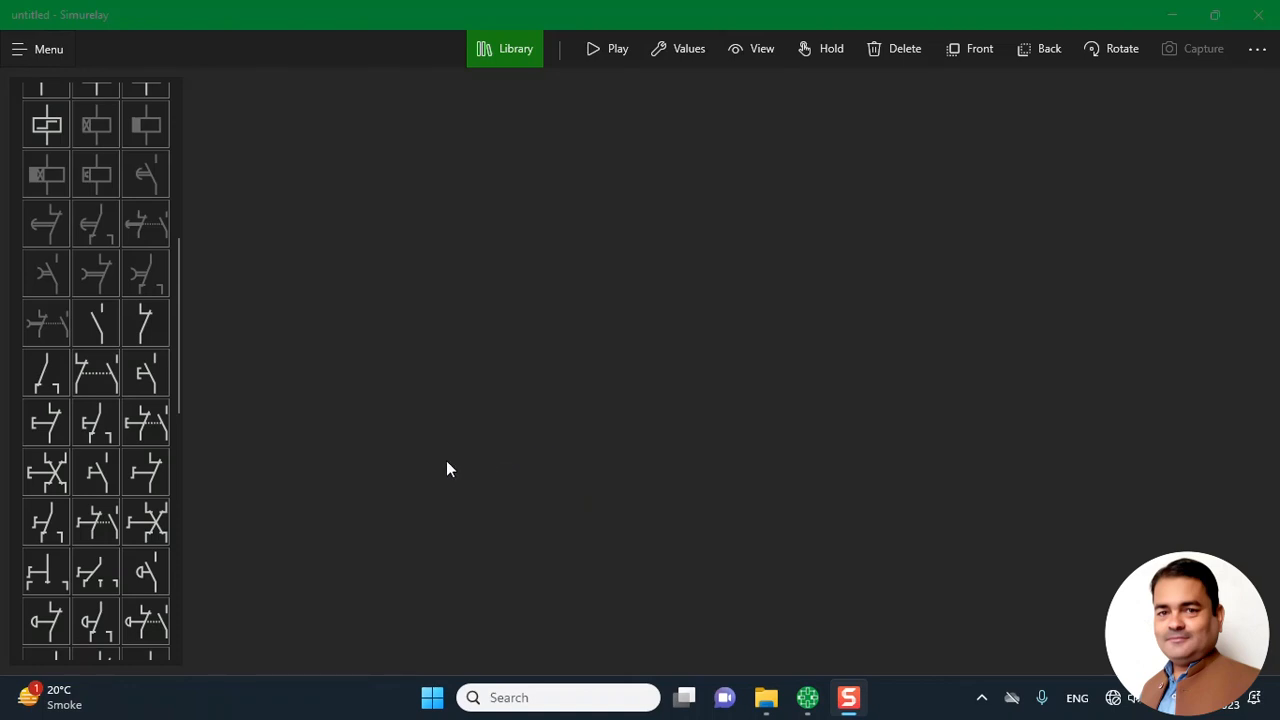
Add a crossover switch to the upper part of the canvas and rotate it so its terminals face sideways.
{"action": "left_click", "coordinate": [169, 528]}
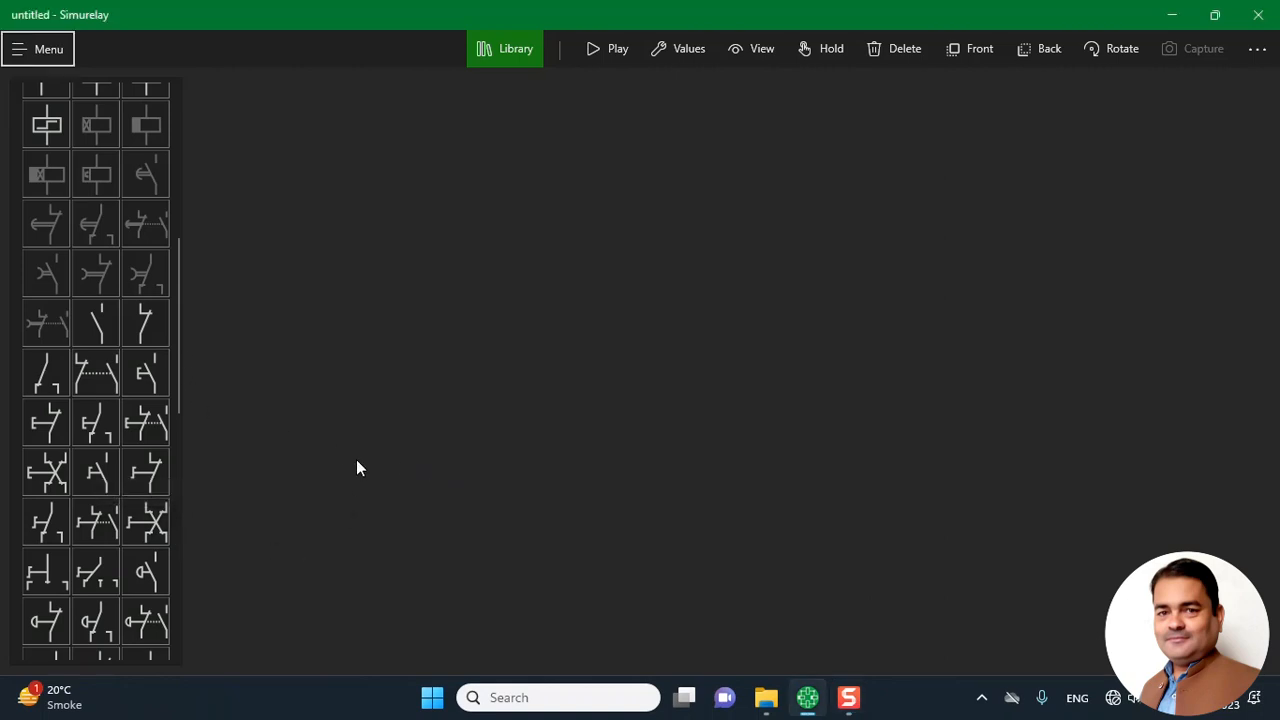
{"action": "left_click", "coordinate": [148, 525]}
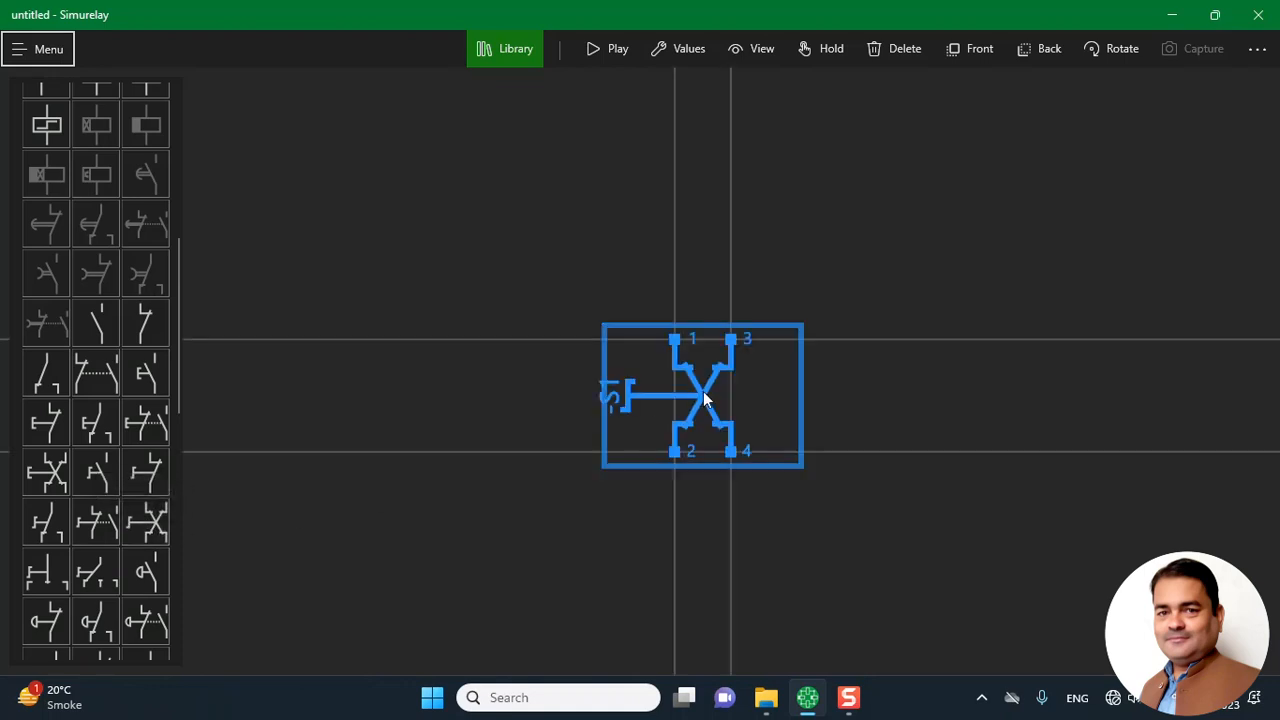
{"action": "left_click_drag", "start_coordinate": [703, 391], "coordinate": [672, 221]}
{"action": "left_click", "coordinate": [1113, 52]}
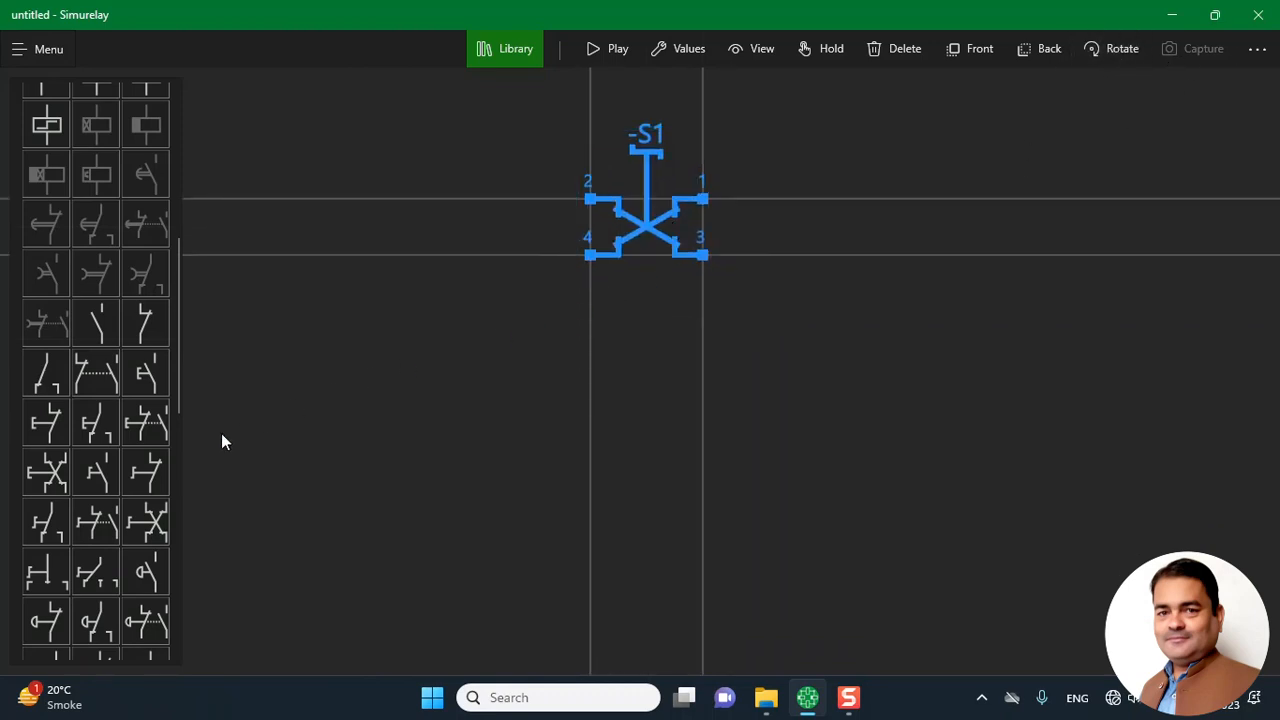
Add a second crossover switch, rotate it to match the first, and align it directly below -S1.
{"action": "left_click_drag", "start_coordinate": [156, 530], "coordinate": [633, 406]}
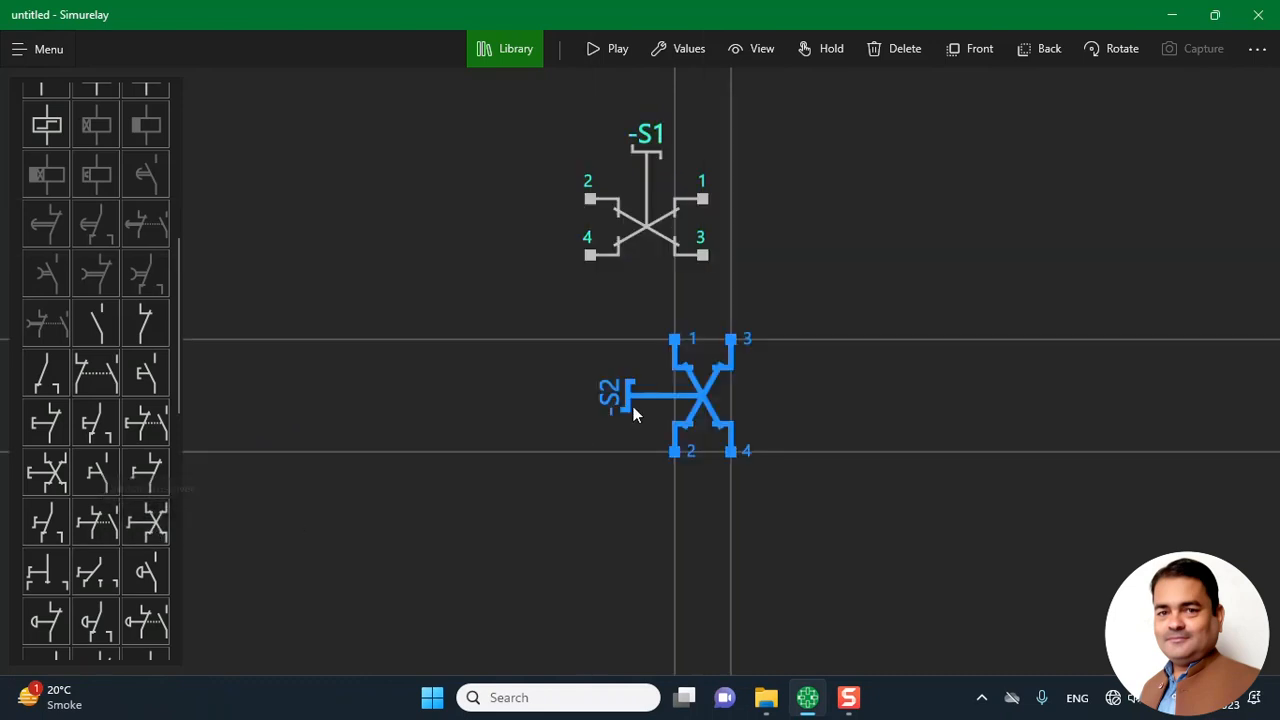
{"action": "left_click", "coordinate": [1113, 49]}
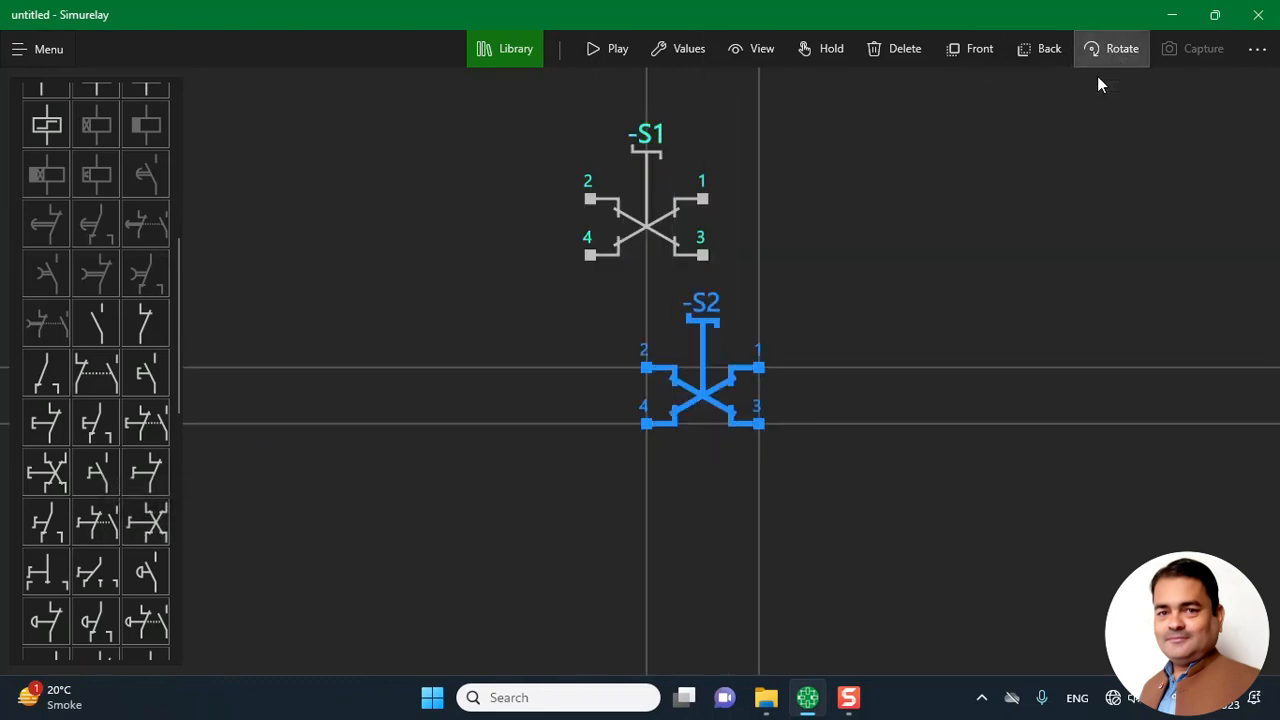
{"action": "left_click_drag", "start_coordinate": [728, 395], "coordinate": [666, 457]}
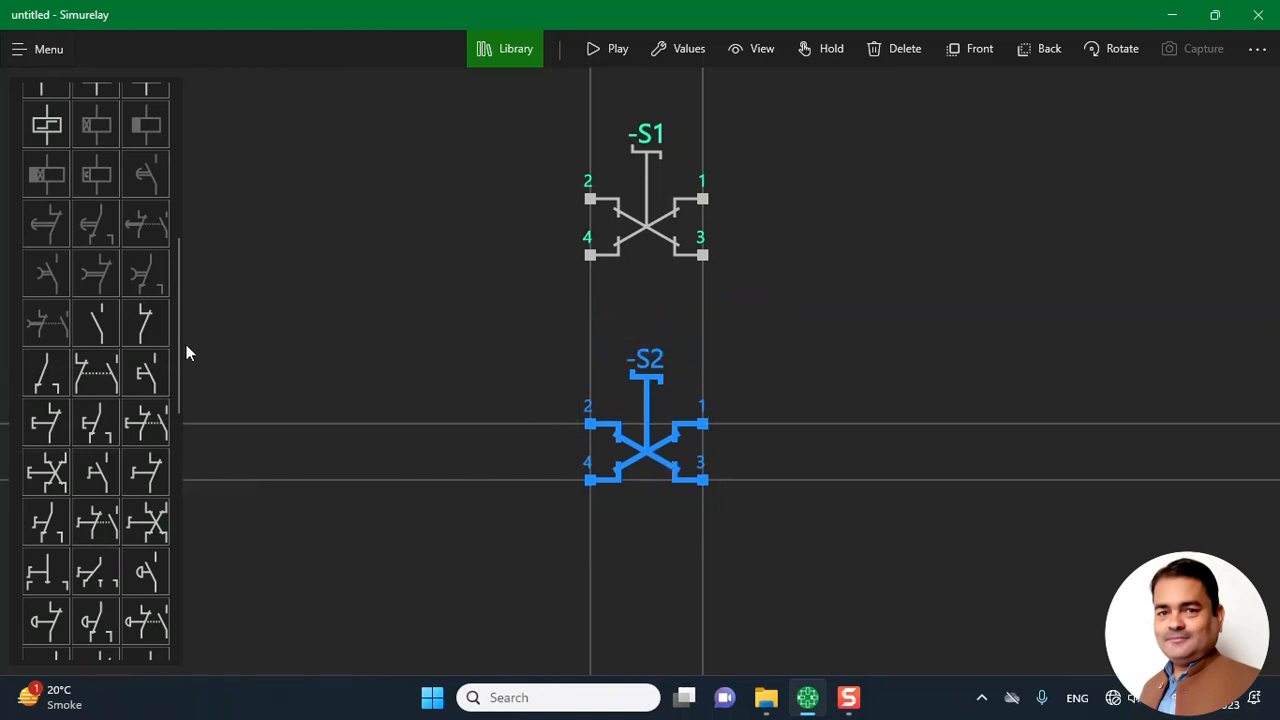
Add an L1 phase supply, rotate it horizontally, and place it to the left of crossover switch -S2.
{"action": "left_click_drag", "start_coordinate": [179, 348], "coordinate": [196, 232]}
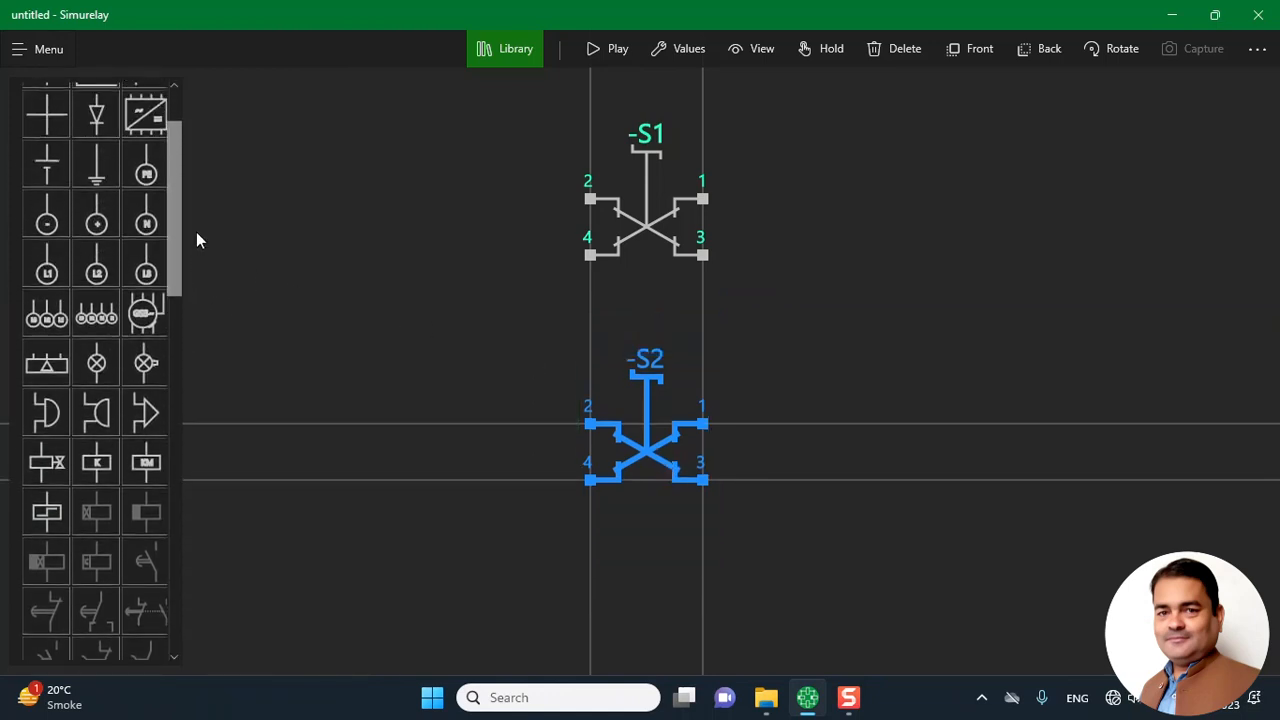
{"action": "left_click", "coordinate": [47, 270]}
{"action": "left_click_drag", "start_coordinate": [646, 432], "coordinate": [450, 405]}
{"action": "left_click", "coordinate": [1112, 49]}
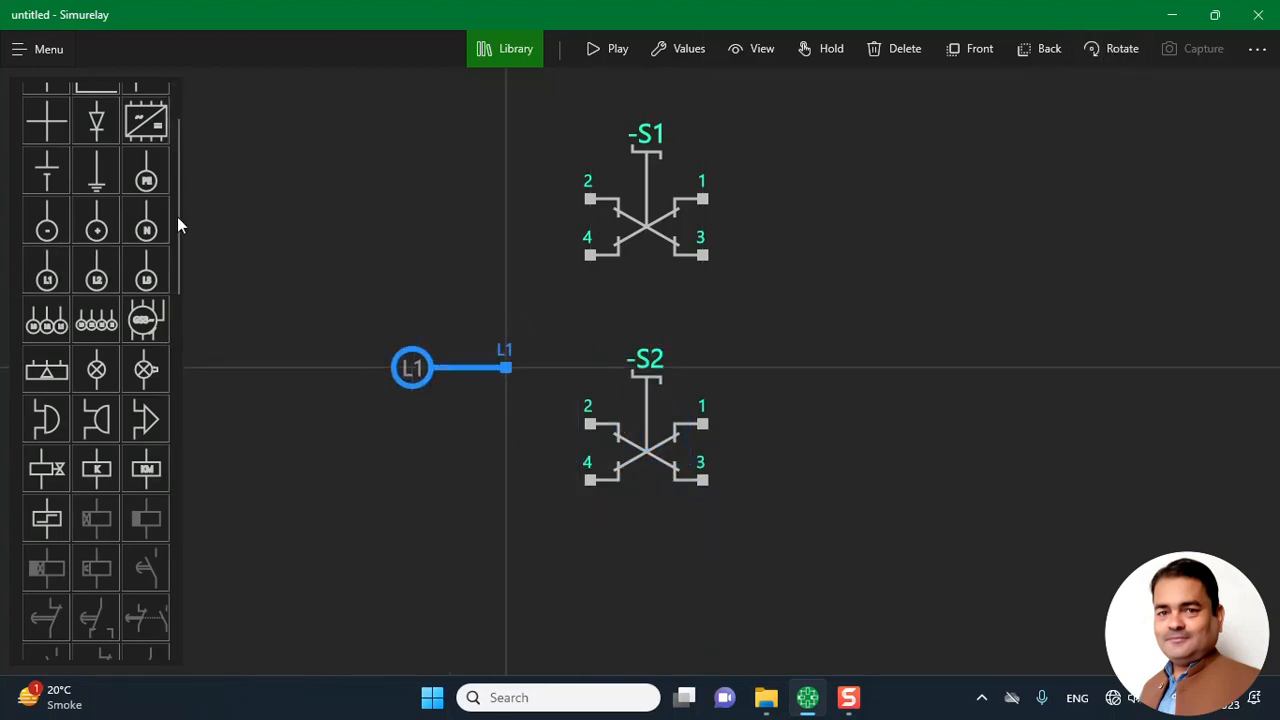
Add a horizontally rotated N supply below L1 and a lamp to the right of crossover switch -S2.
{"action": "left_click", "coordinate": [152, 234]}
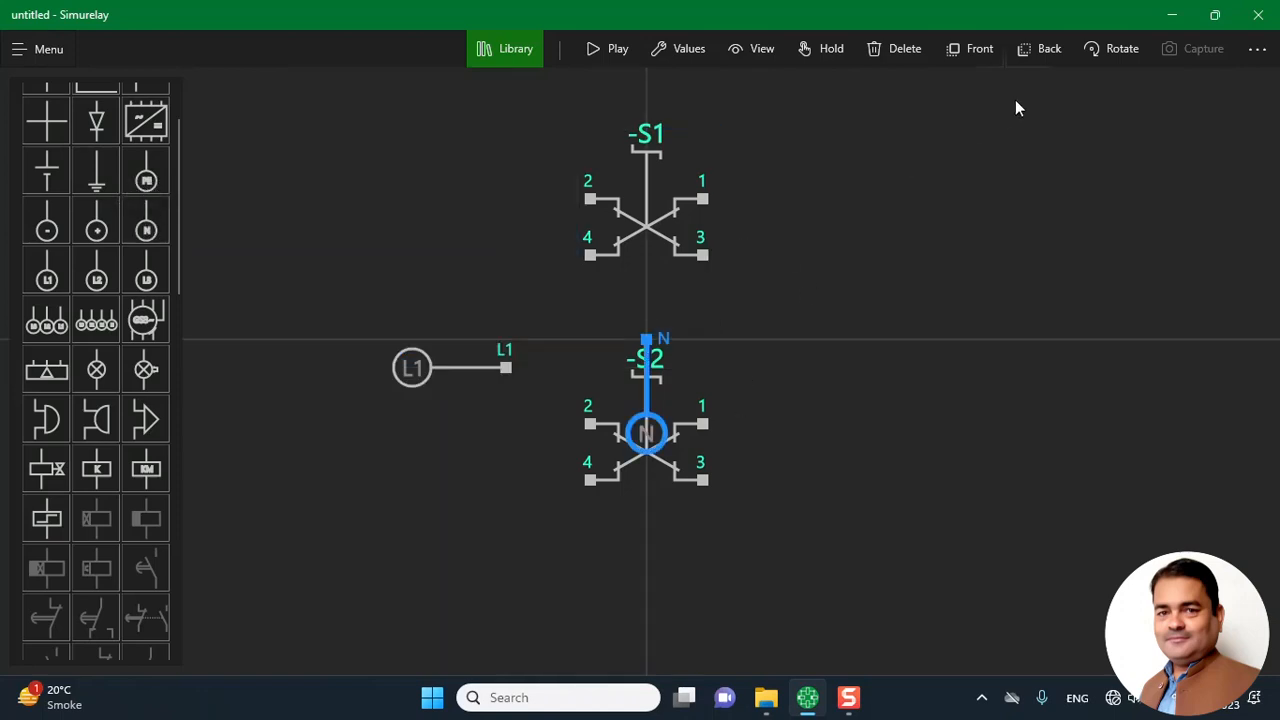
{"action": "left_click", "coordinate": [1117, 51]}
{"action": "left_click_drag", "start_coordinate": [622, 400], "coordinate": [446, 557]}
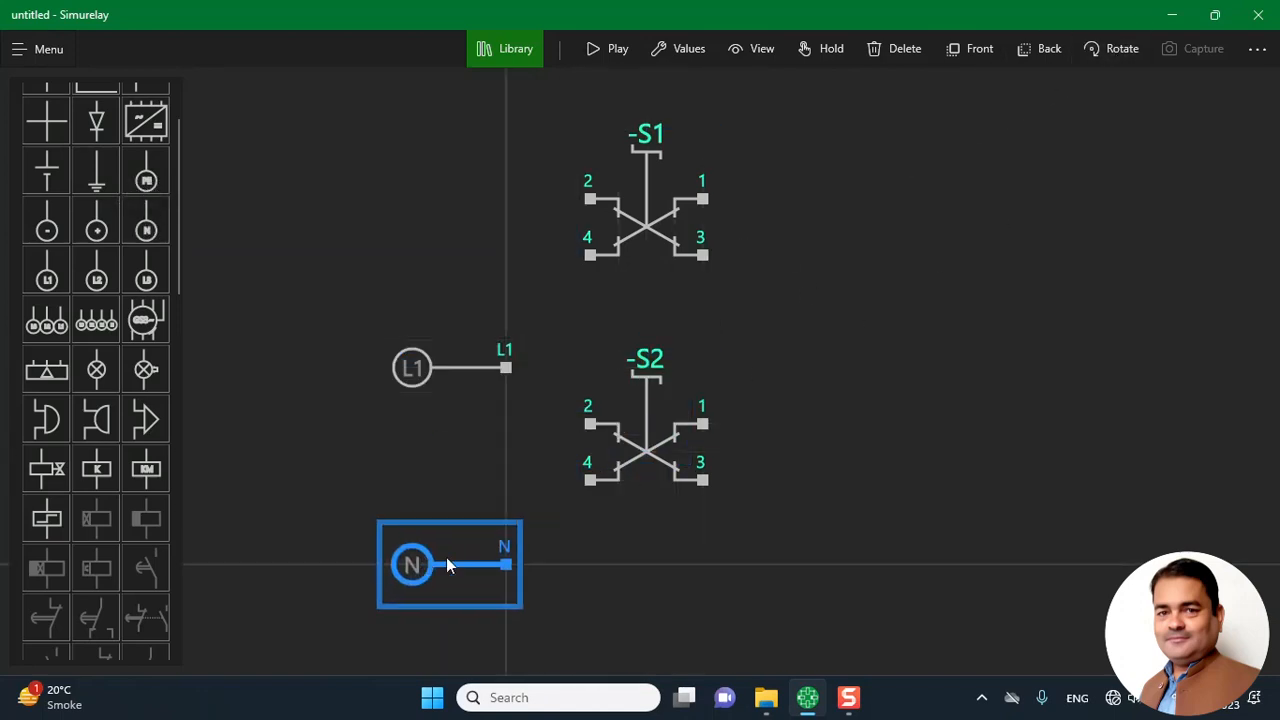
{"action": "left_click", "coordinate": [96, 369]}
{"action": "left_click_drag", "start_coordinate": [681, 398], "coordinate": [997, 466]}
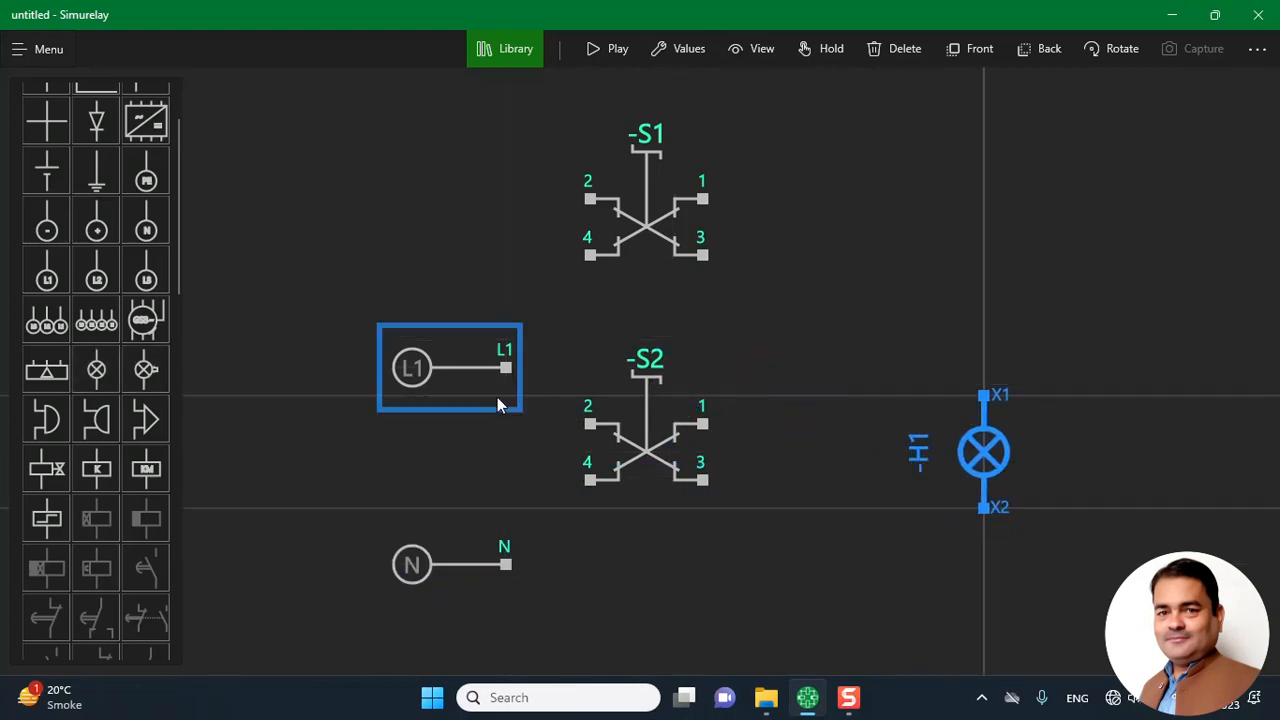
Wire the L1 supply to terminal 2 of switch -S2 and the N supply to its terminal 4.
{"action": "left_click", "coordinate": [504, 370]}
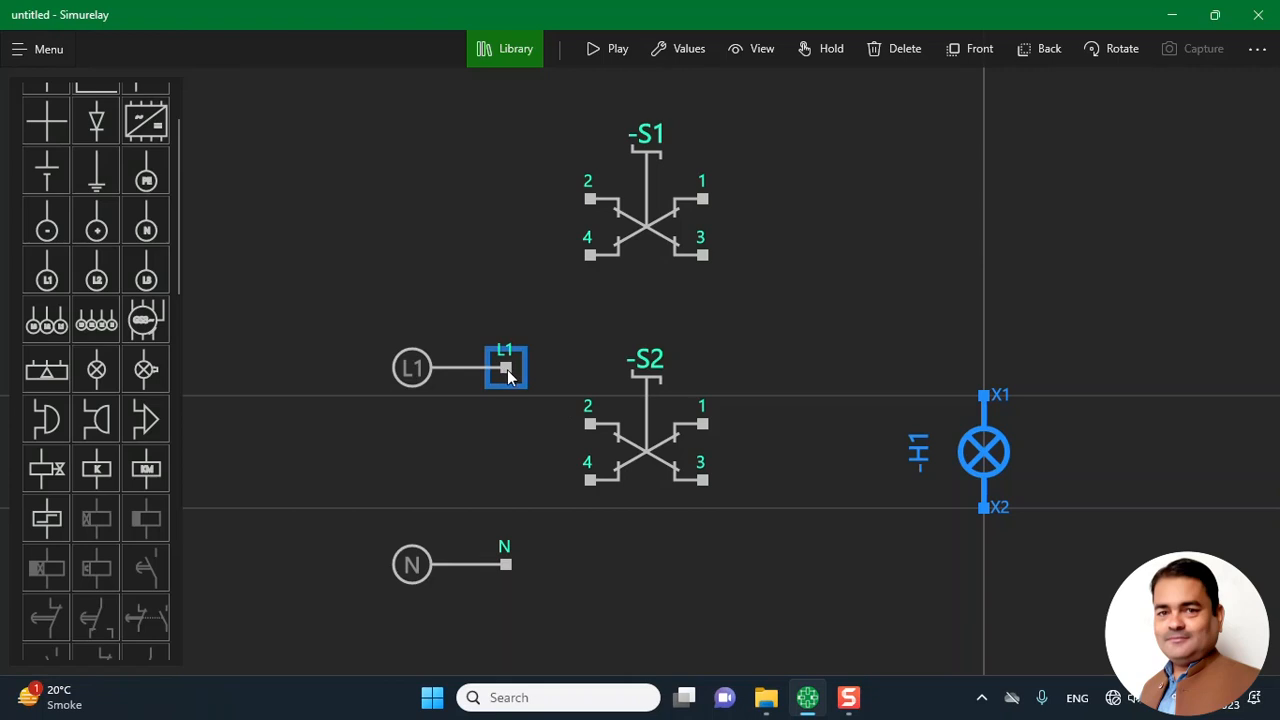
{"action": "left_click", "coordinate": [590, 424]}
{"action": "left_click", "coordinate": [591, 482]}
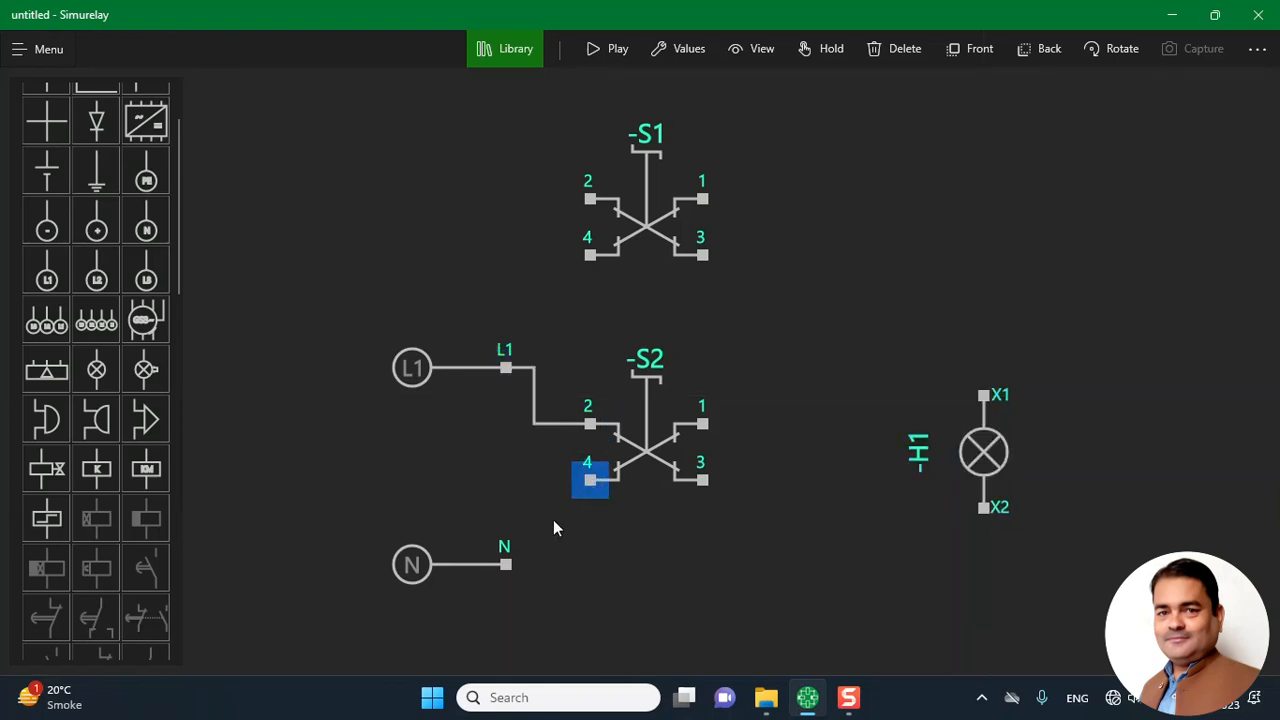
{"action": "left_click", "coordinate": [506, 566]}
Wire terminals 1 and 3 of switch -S2 to lamp terminals X1 and X2 respectively.
{"action": "left_click", "coordinate": [702, 424]}
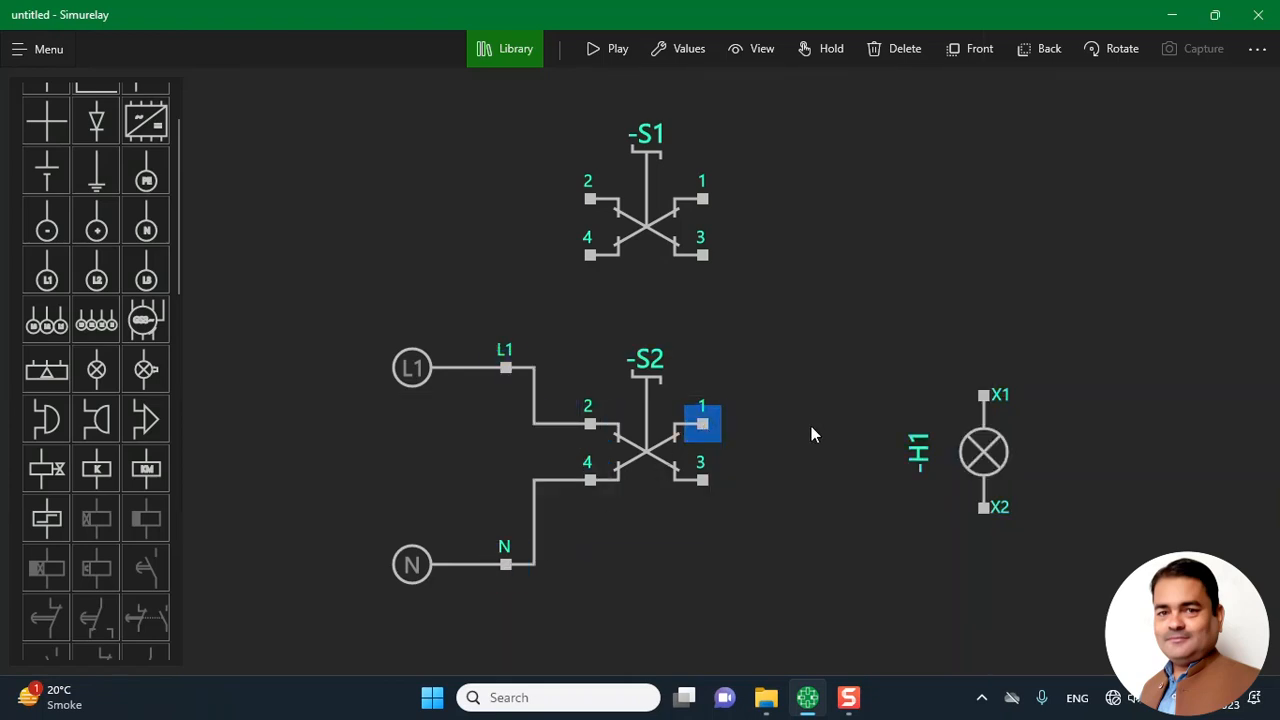
{"action": "left_click", "coordinate": [983, 397]}
{"action": "left_click", "coordinate": [703, 482]}
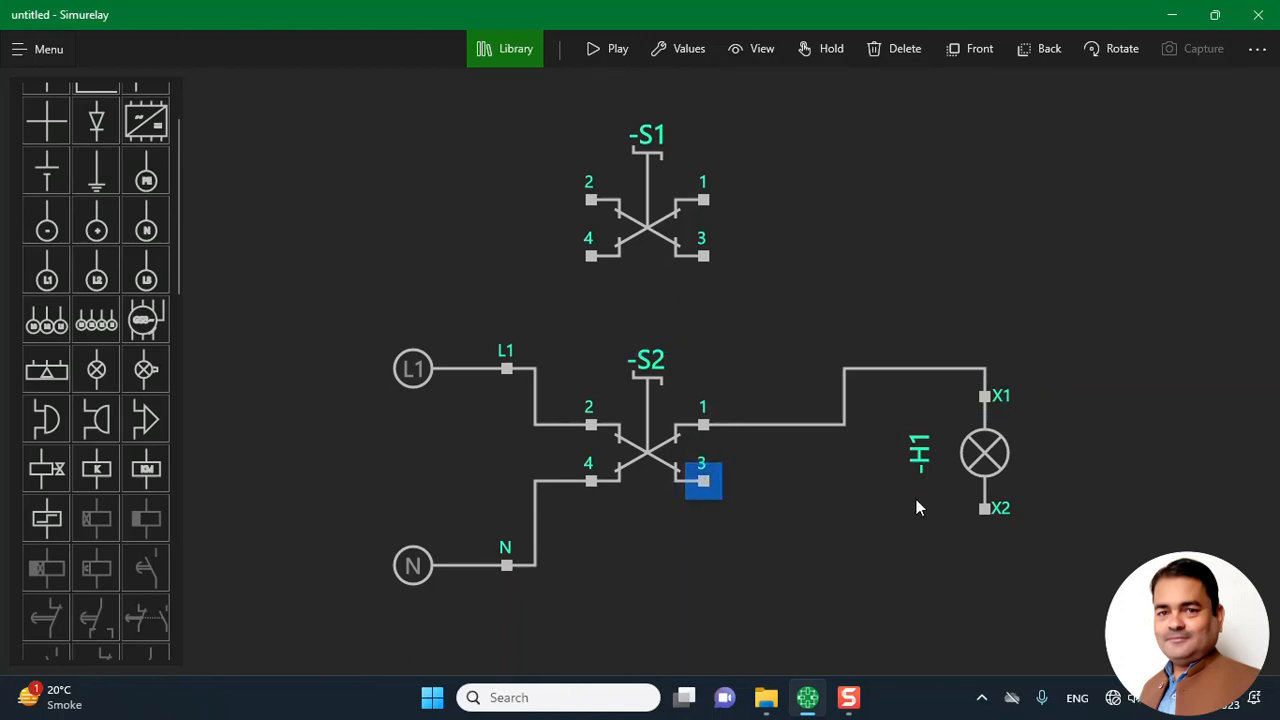
{"action": "left_click", "coordinate": [985, 509]}
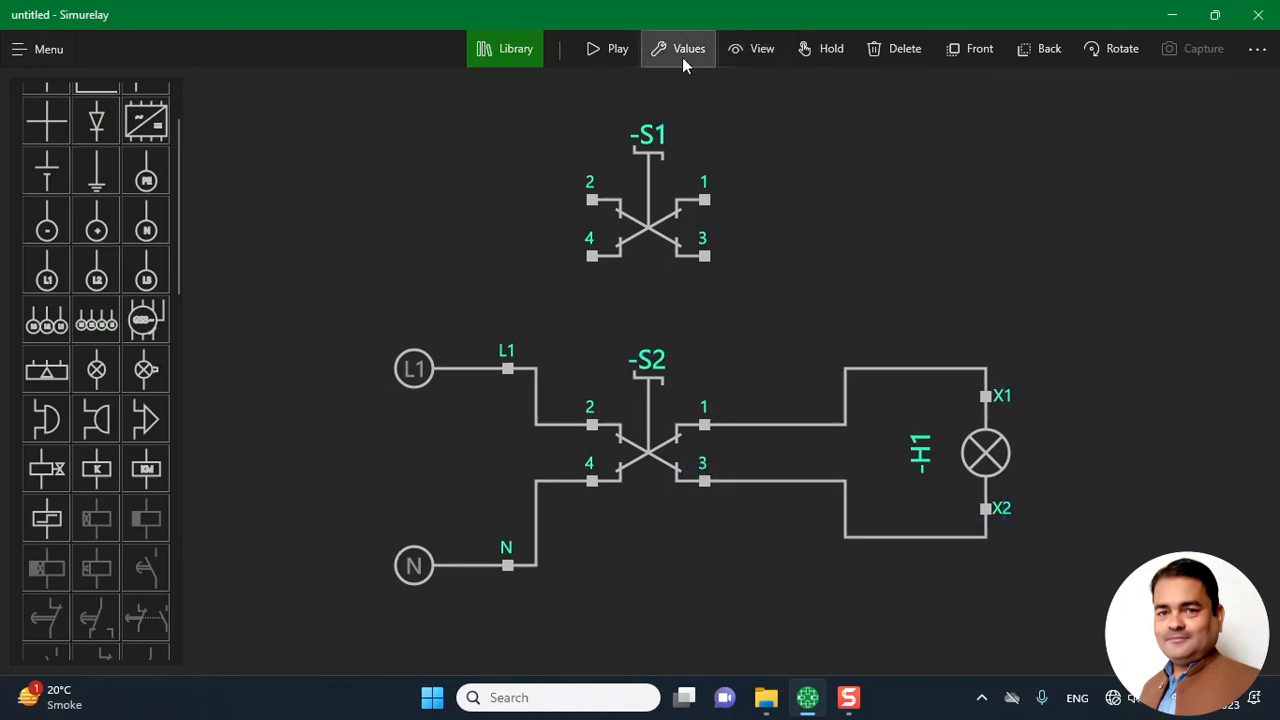
Start the simulation and toggle the unwired crossover switch -S1 to its straight position and back to crossed.
{"action": "left_click", "coordinate": [614, 49]}
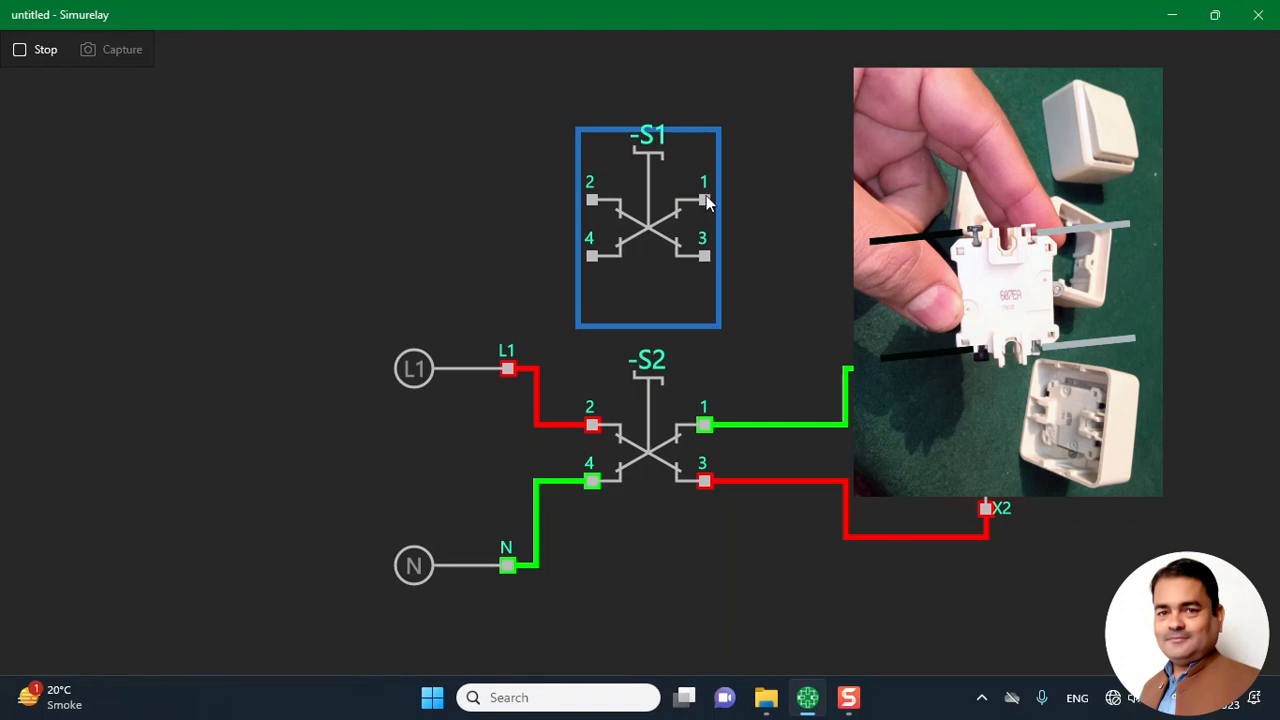
{"action": "left_click", "coordinate": [652, 157]}
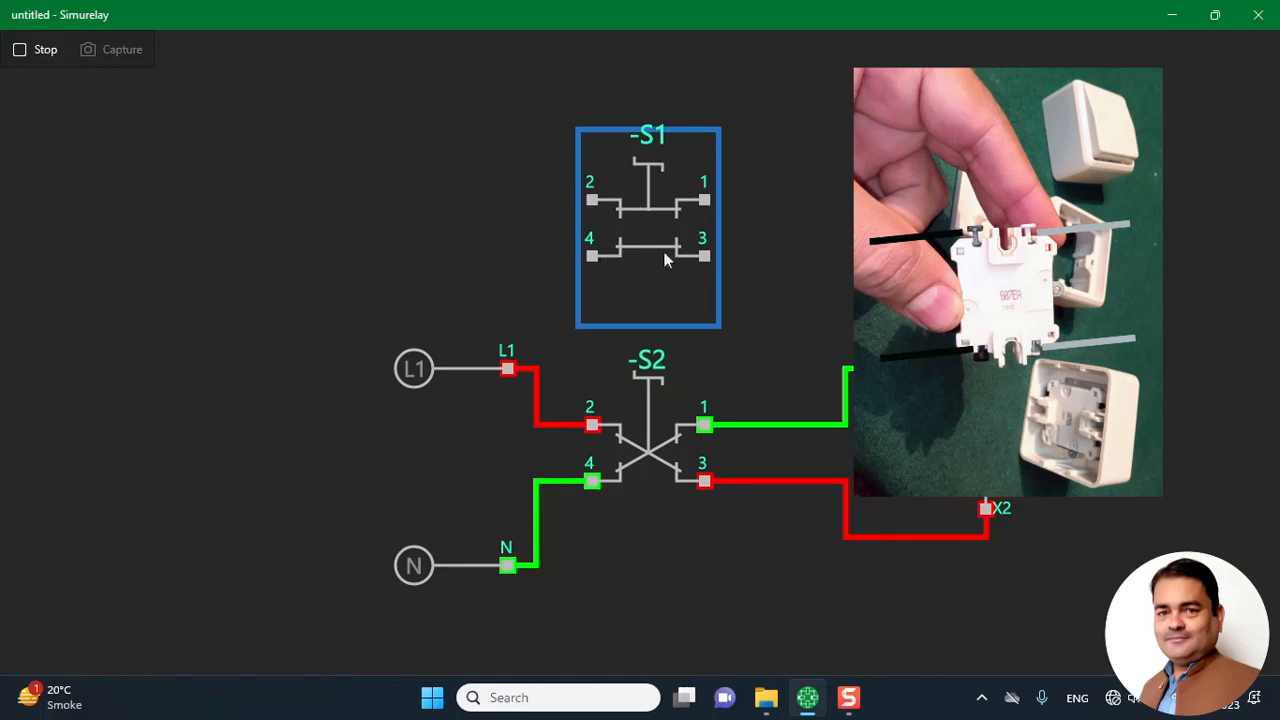
{"action": "left_click", "coordinate": [650, 166]}
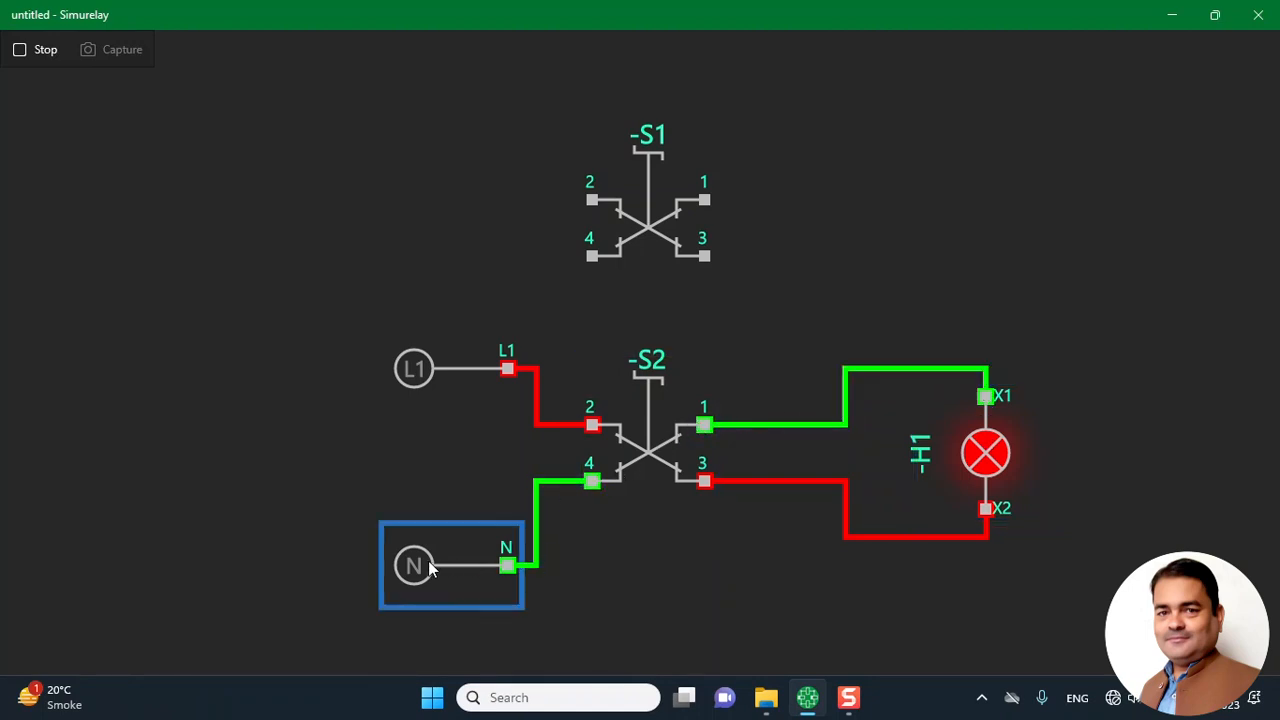
Toggle crossover switch -S2 repeatedly in the running simulation to examine how phase and neutral reach the lamp.
{"action": "left_click", "coordinate": [648, 376]}
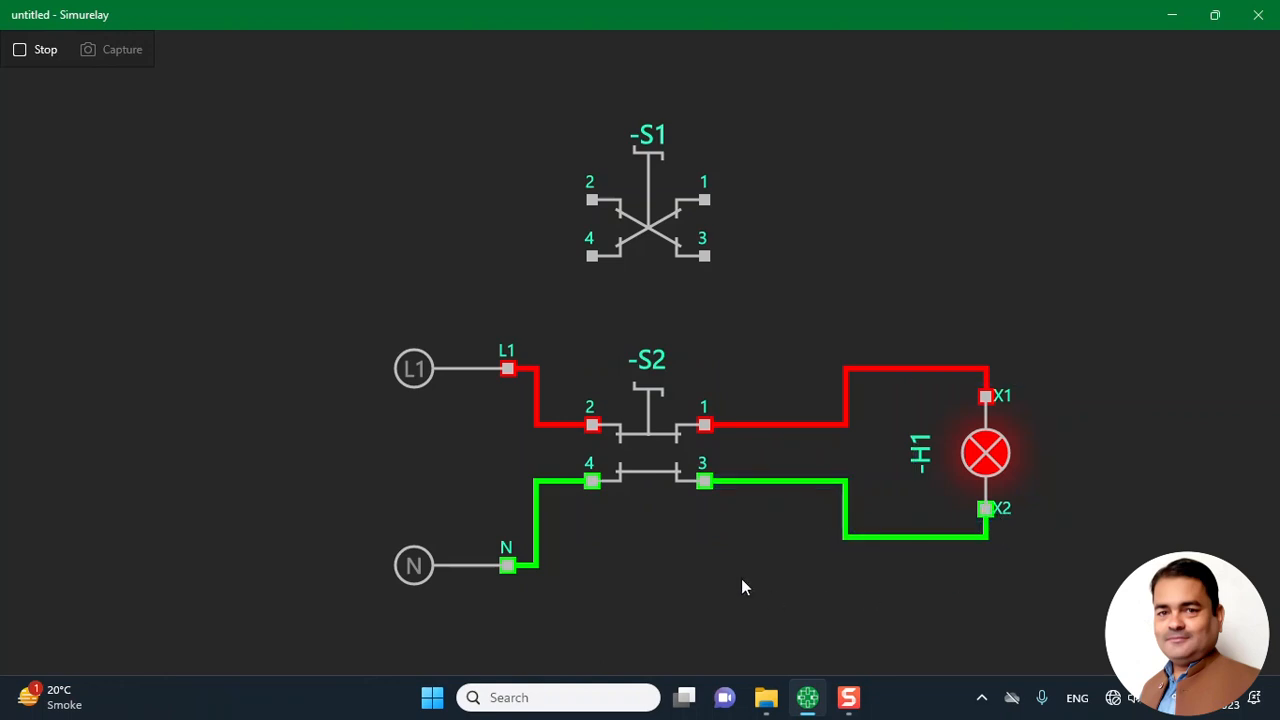
{"action": "left_click", "coordinate": [650, 395]}
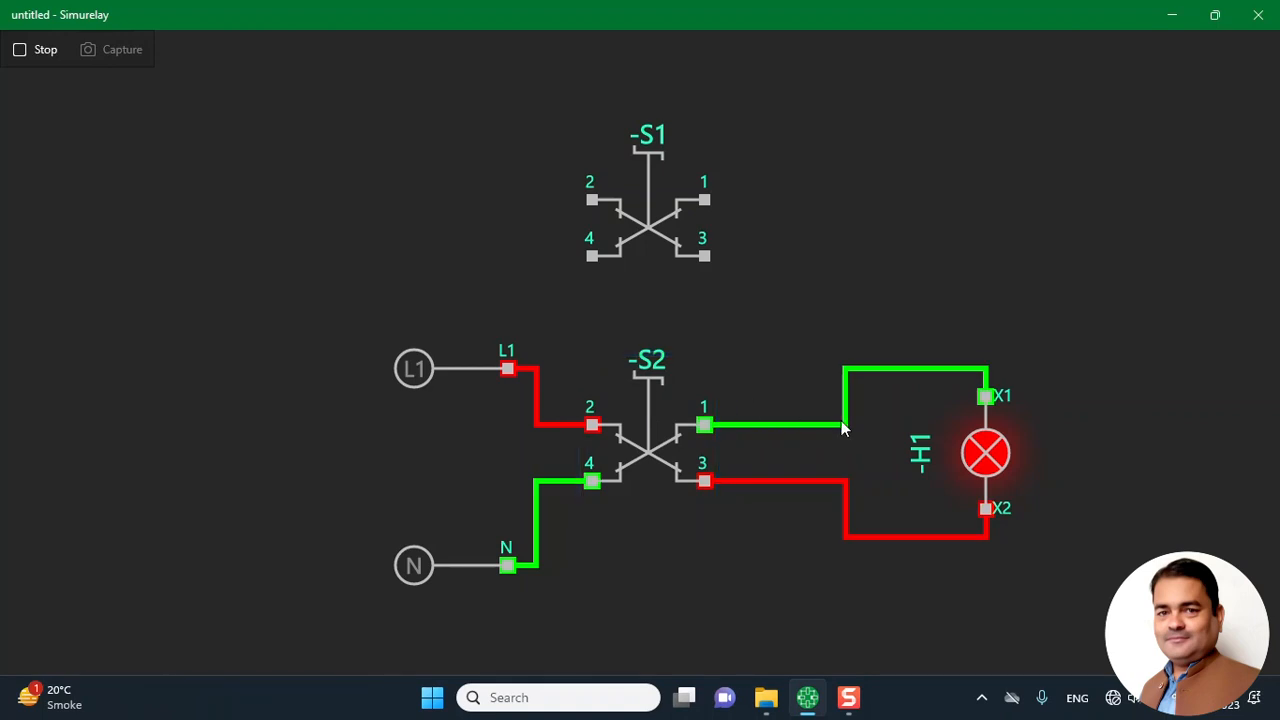
{"action": "left_click", "coordinate": [647, 386]}
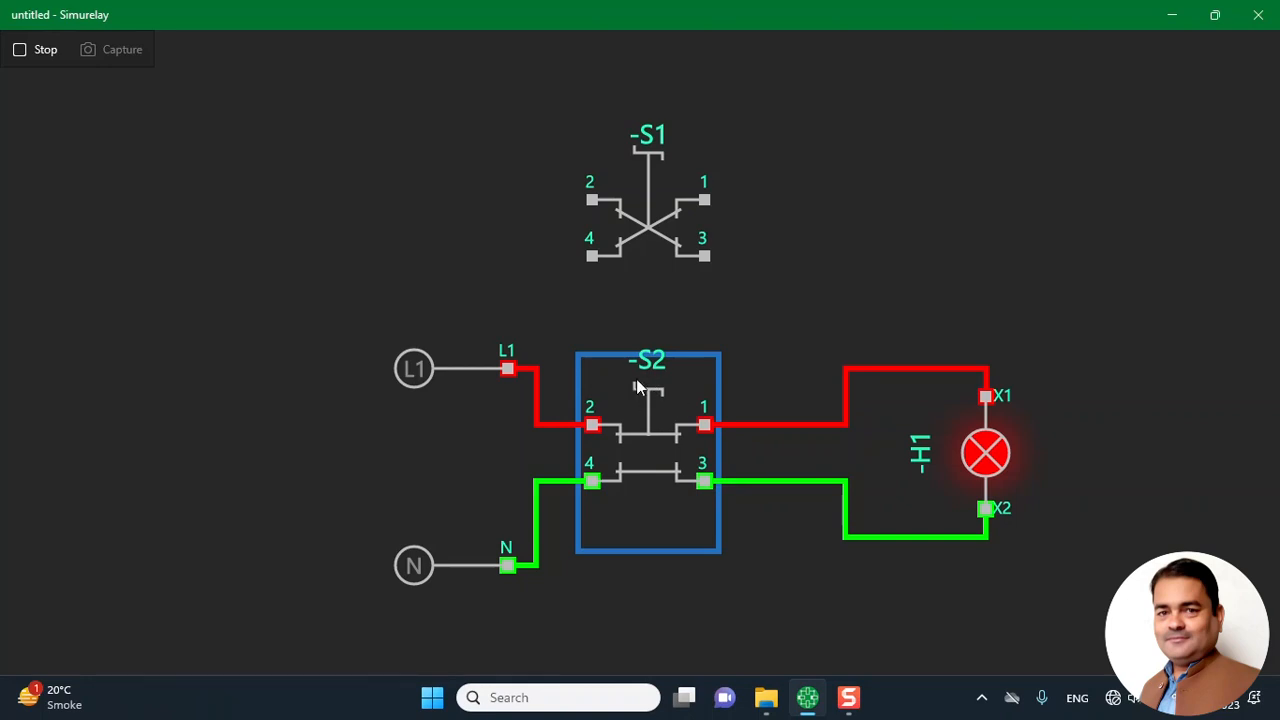
{"action": "left_click", "coordinate": [642, 392]}
{"action": "left_click", "coordinate": [645, 383]}
{"action": "left_click", "coordinate": [646, 388]}
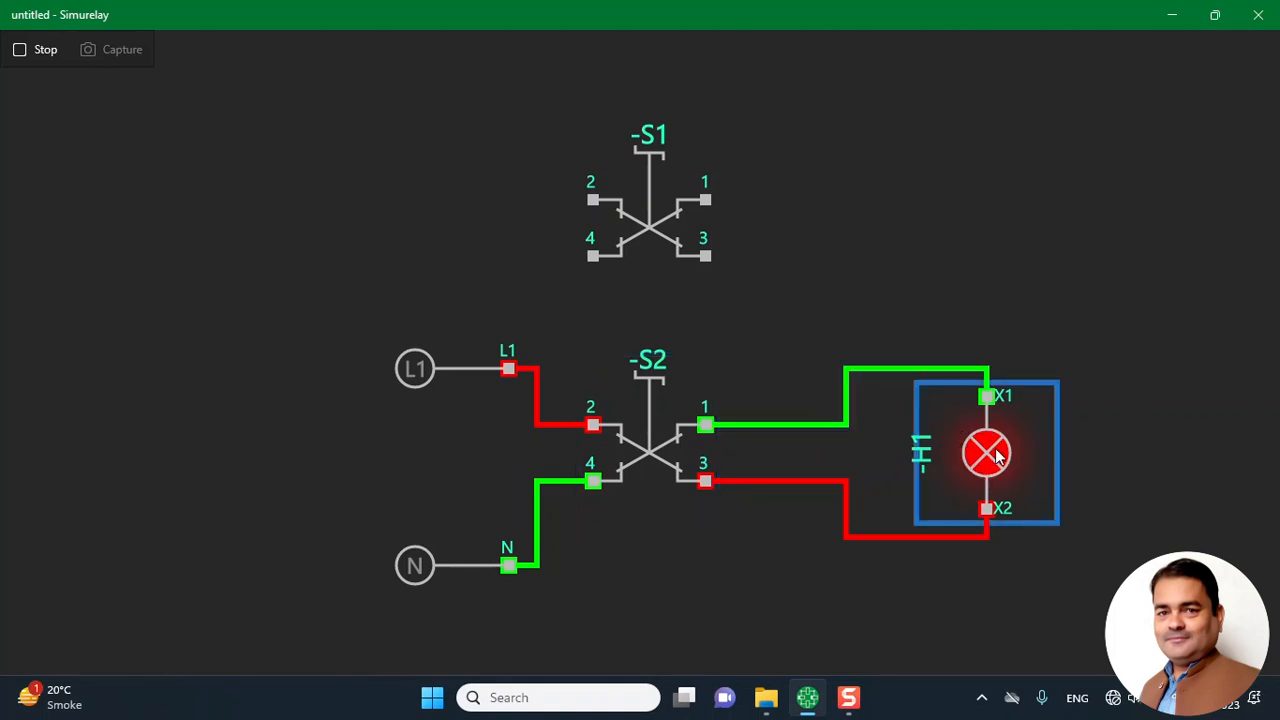
{"action": "left_click", "coordinate": [651, 388]}
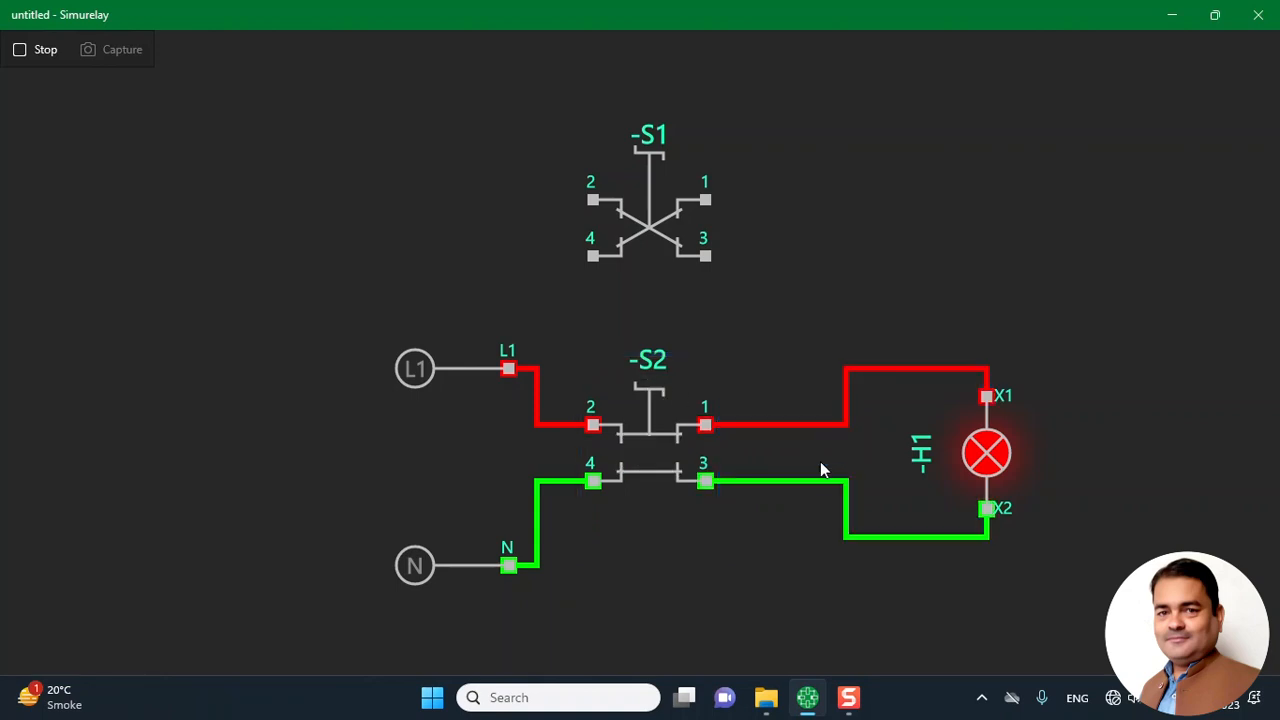
{"action": "left_click", "coordinate": [651, 392]}
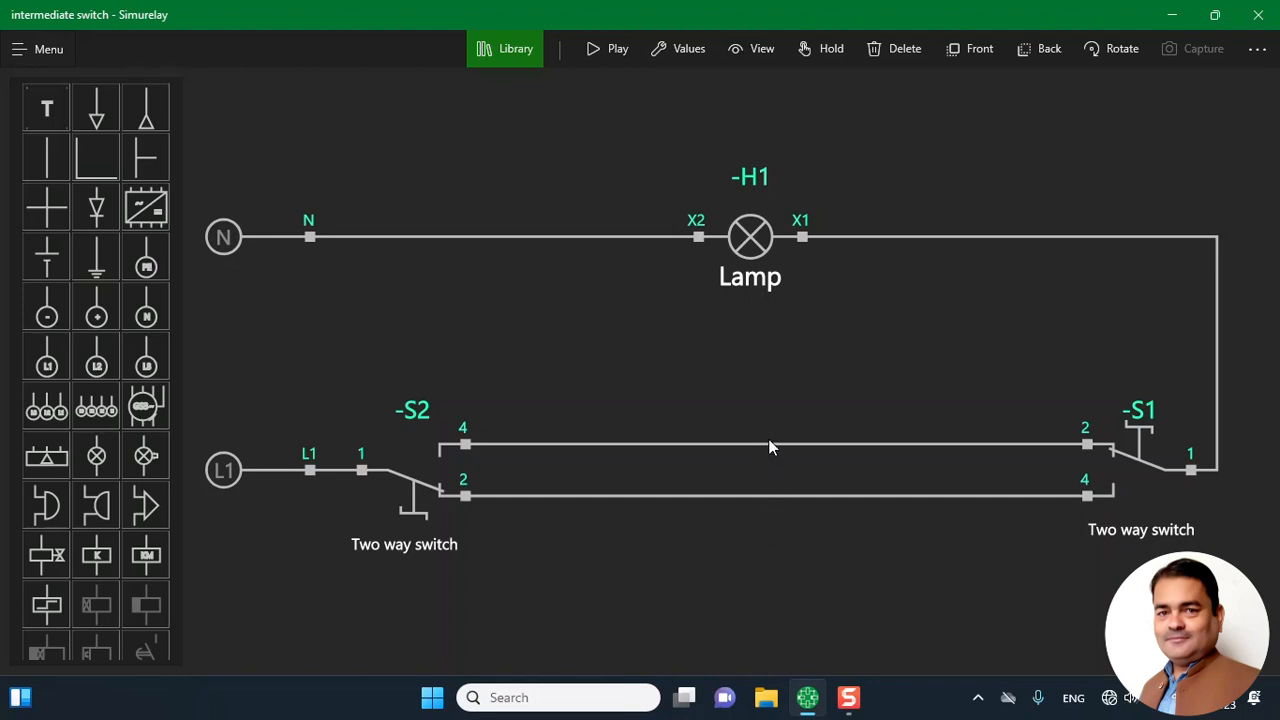
Delete both wires running between two-way switches -S2 and -S1 in the intermediate switch circuit.
{"action": "left_click", "coordinate": [741, 443]}
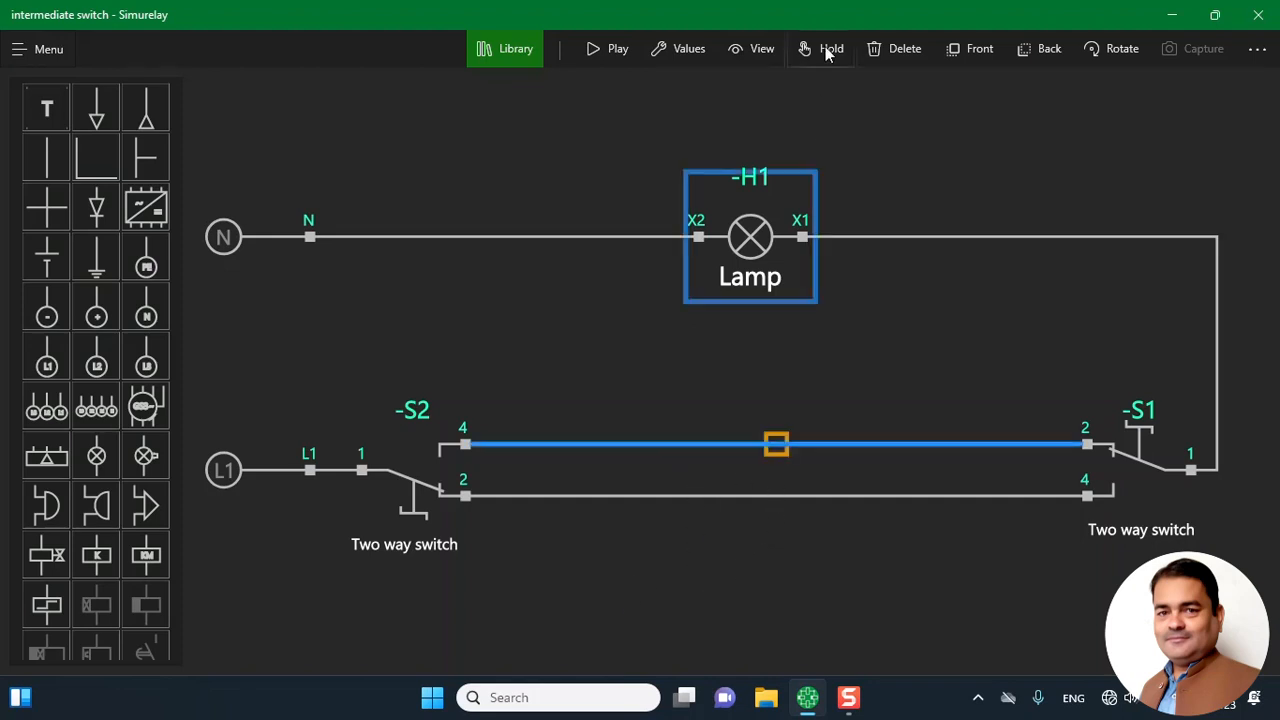
{"action": "left_click", "coordinate": [901, 52]}
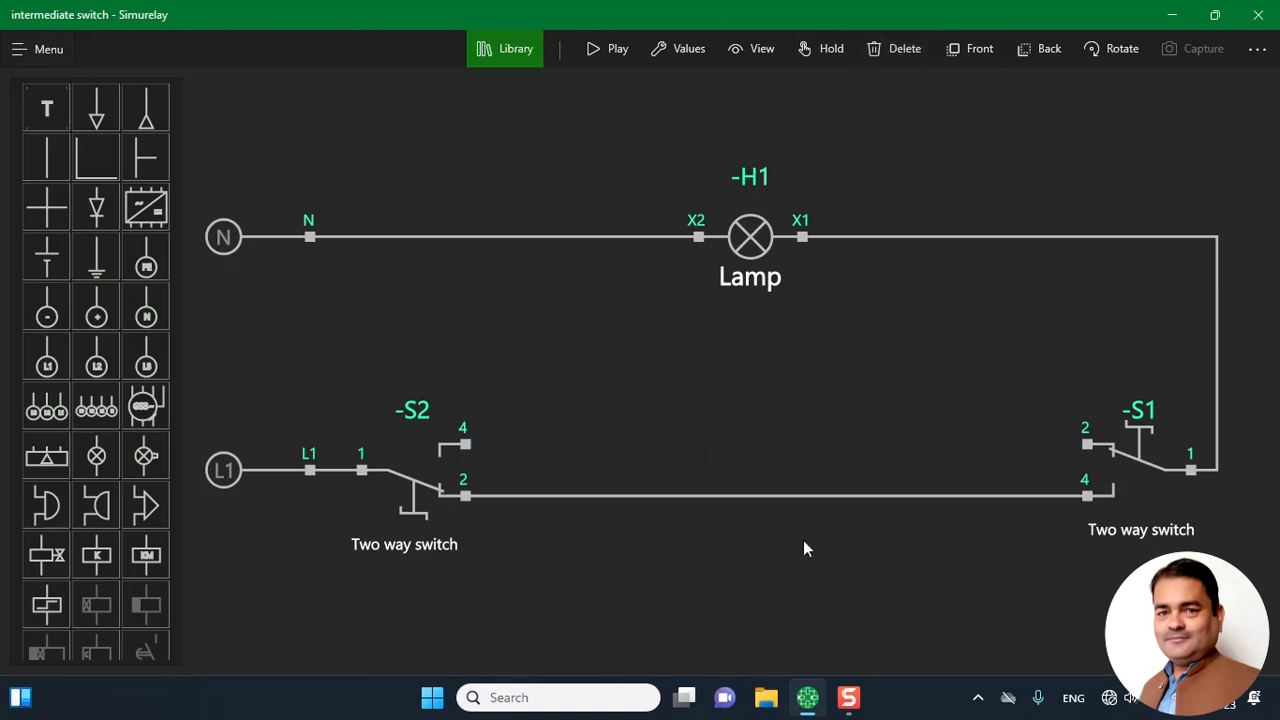
{"action": "left_click", "coordinate": [820, 495]}
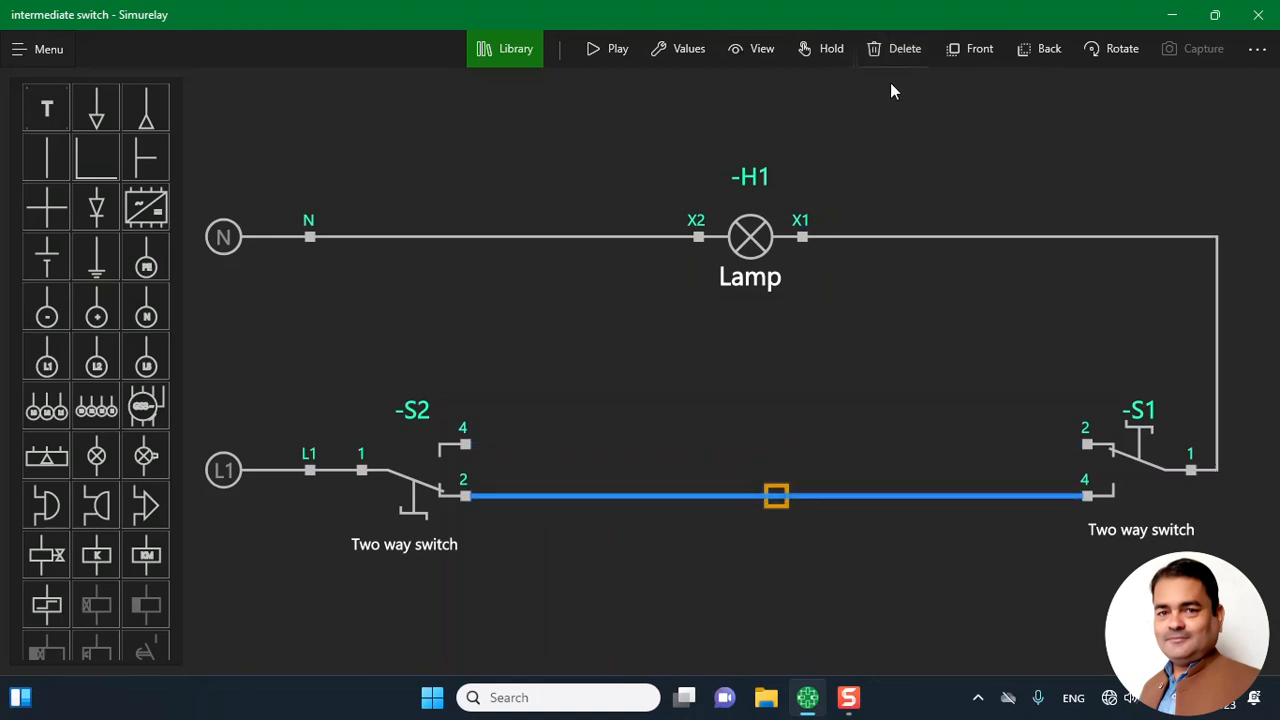
{"action": "left_click", "coordinate": [903, 51]}
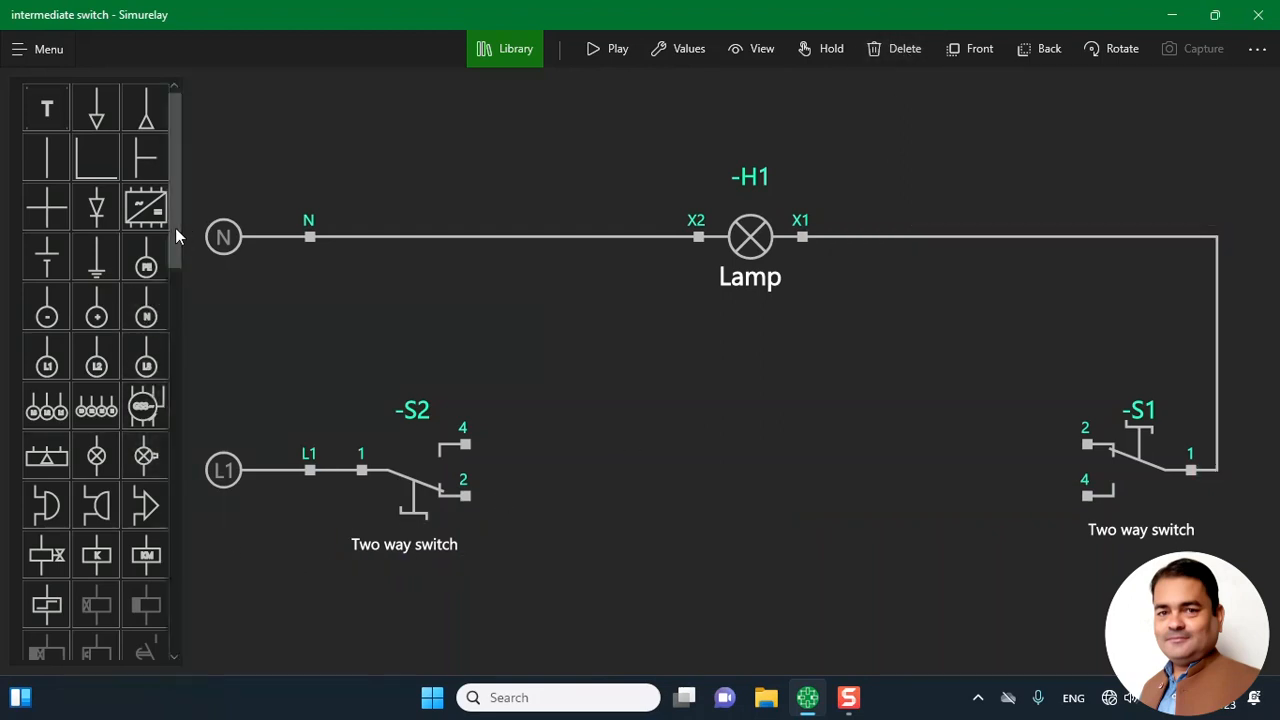
Add a crossover switch, rotate it so its terminals face sideways, and align it between two-way switches -S2 and -S1.
{"action": "left_click_drag", "start_coordinate": [177, 229], "coordinate": [167, 417]}
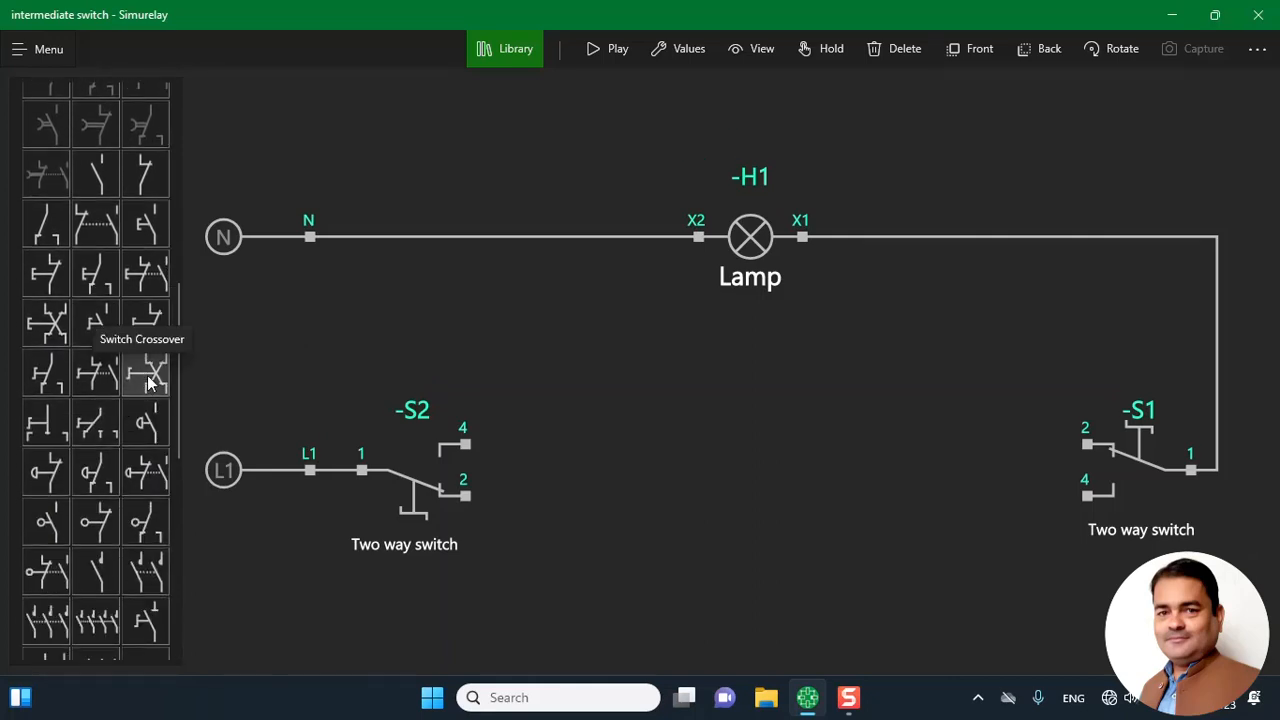
{"action": "left_click", "coordinate": [148, 378]}
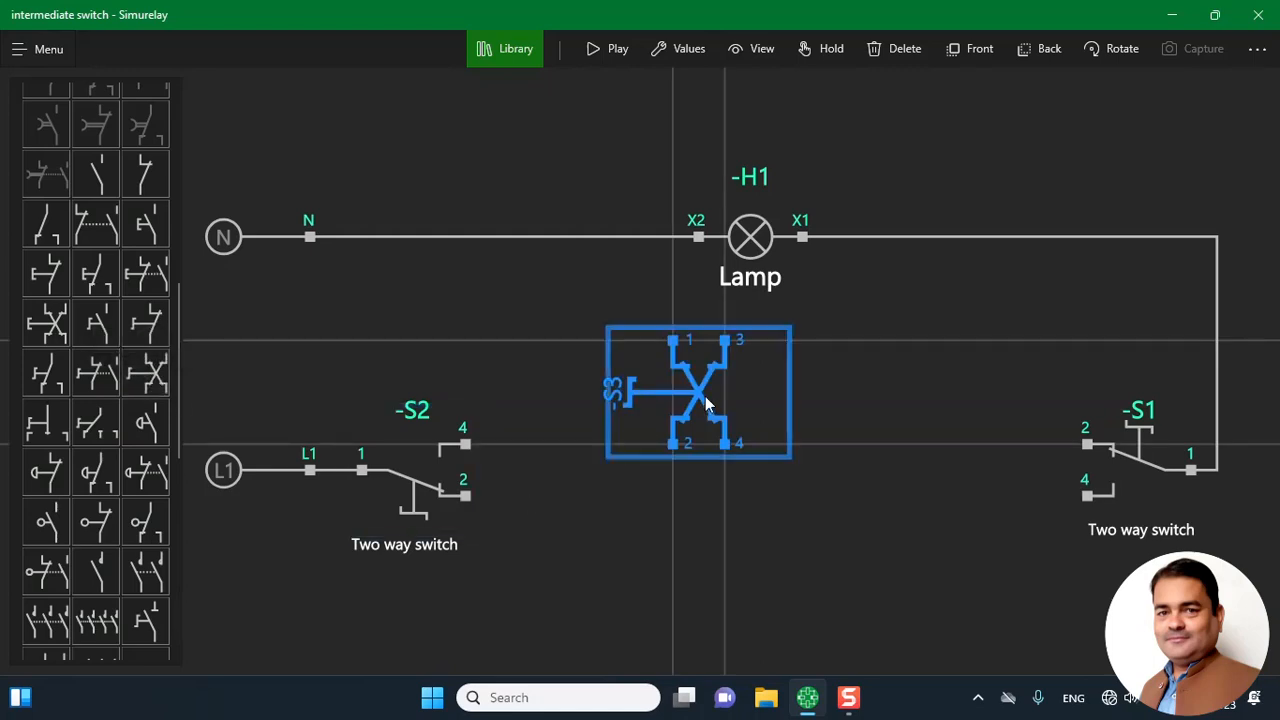
{"action": "left_click", "coordinate": [1106, 50]}
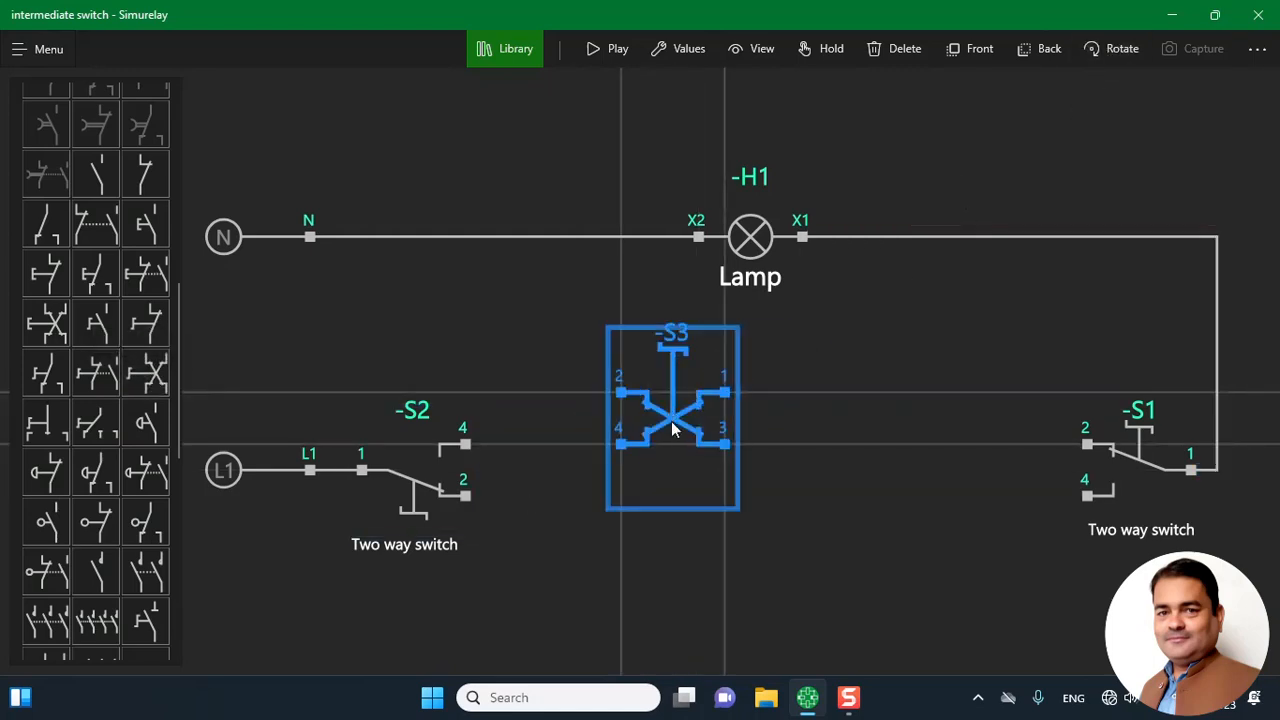
{"action": "left_click_drag", "start_coordinate": [671, 421], "coordinate": [746, 470]}
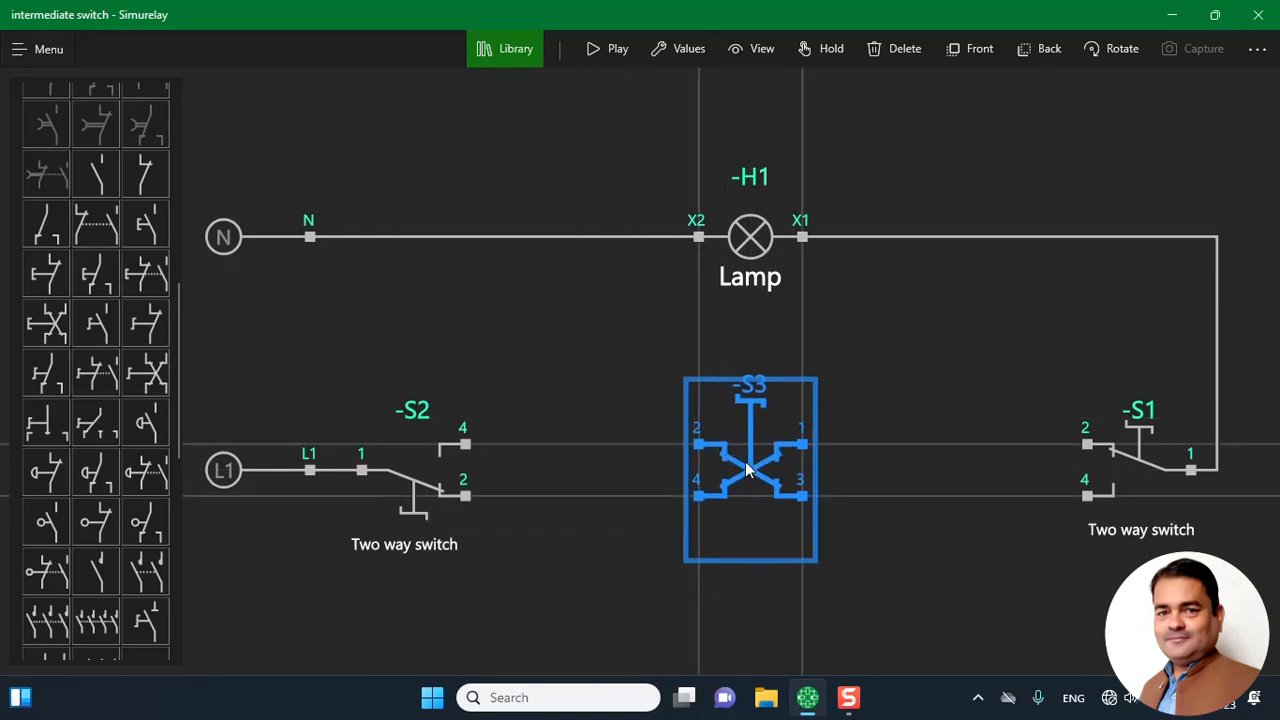
Wire terminal 4 of two-way switch -S2 to terminal 2 of crossover switch -S3.
{"action": "left_click", "coordinate": [497, 477]}
{"action": "left_click", "coordinate": [466, 446]}
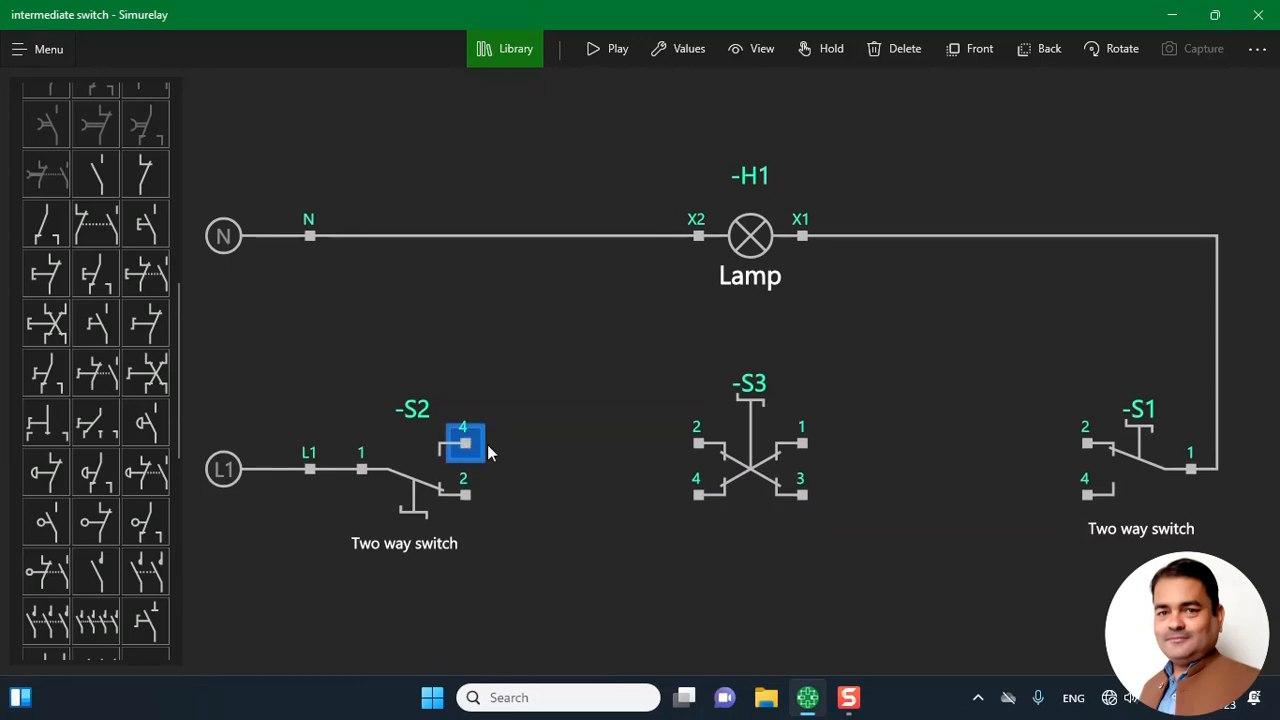
{"action": "left_click", "coordinate": [699, 446]}
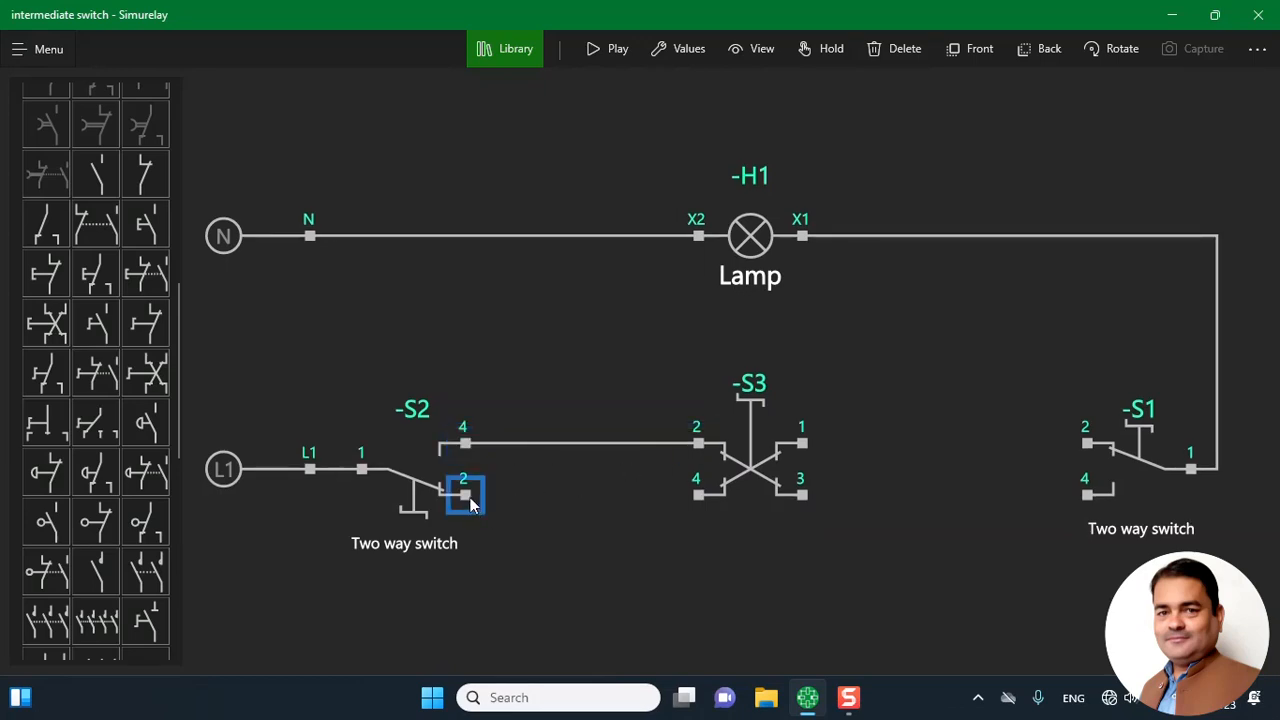
Wire terminal 2 of -S2 to terminal 4 of -S3, and terminals 1 and 3 of -S3 to terminals 2 and 4 of -S1.
{"action": "left_click", "coordinate": [468, 497]}
{"action": "left_click", "coordinate": [697, 497]}
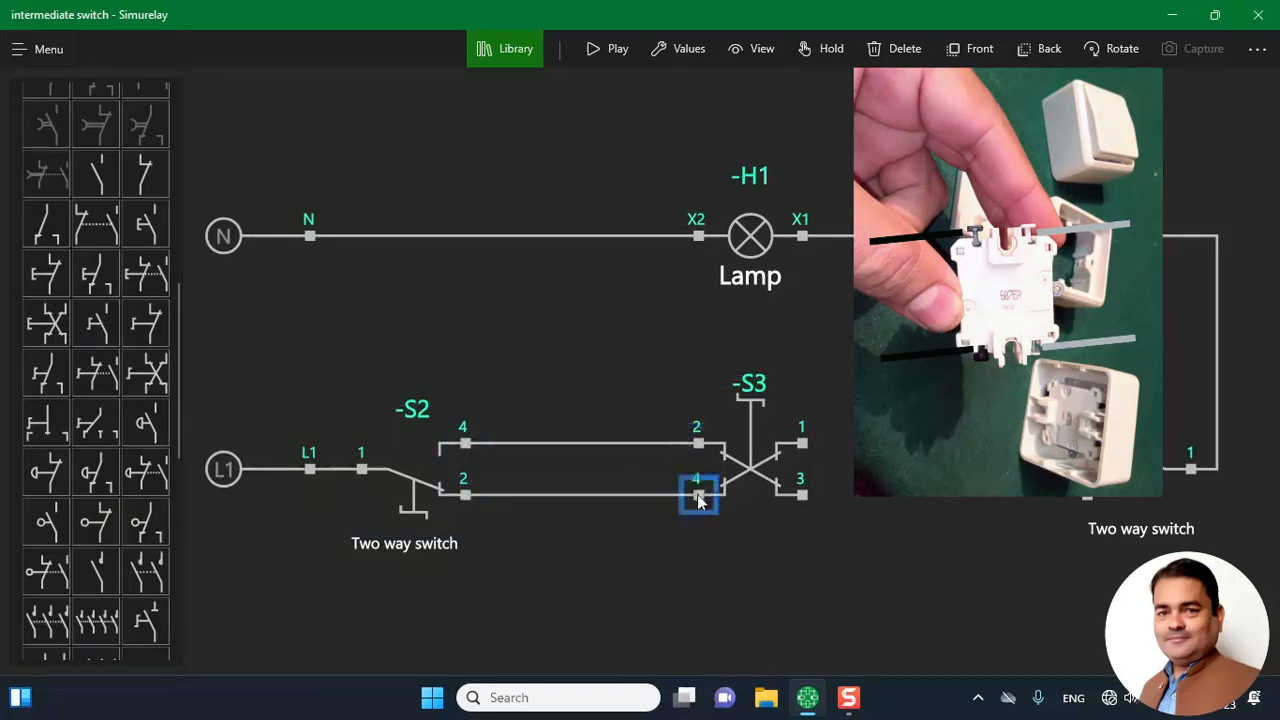
{"action": "left_click", "coordinate": [804, 449]}
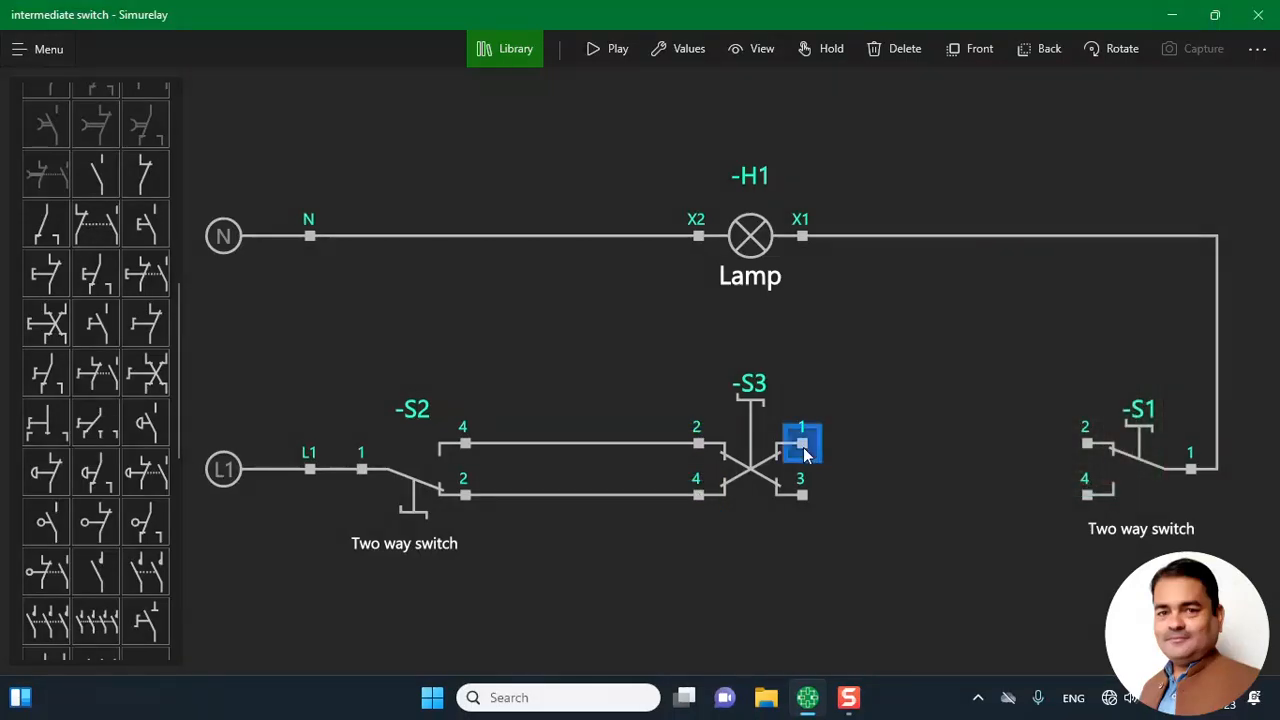
{"action": "left_click", "coordinate": [1087, 444]}
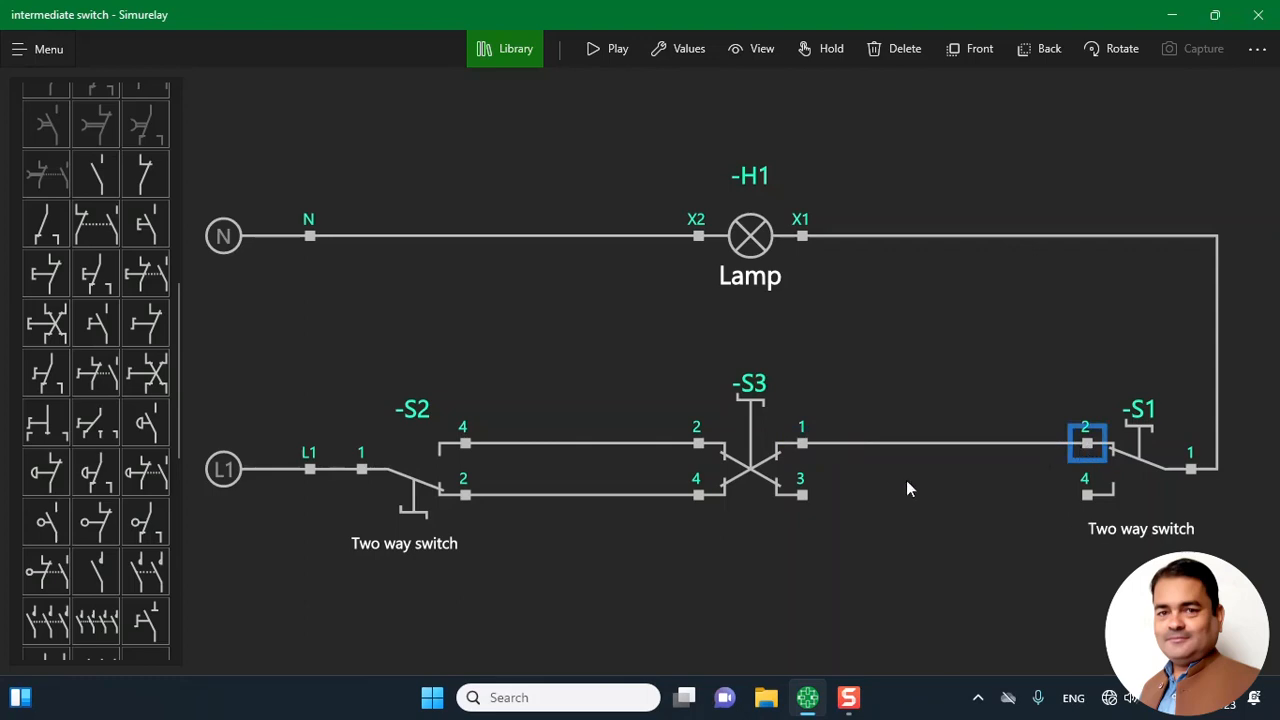
{"action": "left_click", "coordinate": [802, 494]}
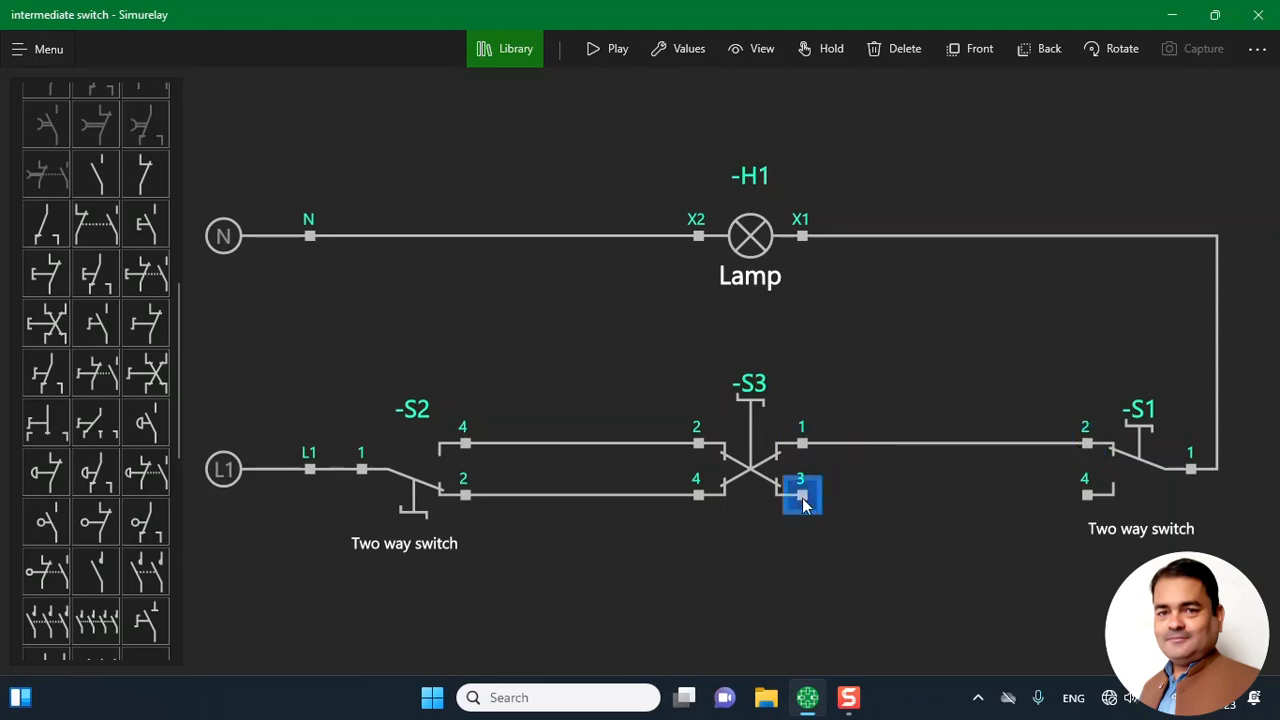
{"action": "left_click", "coordinate": [1086, 494]}
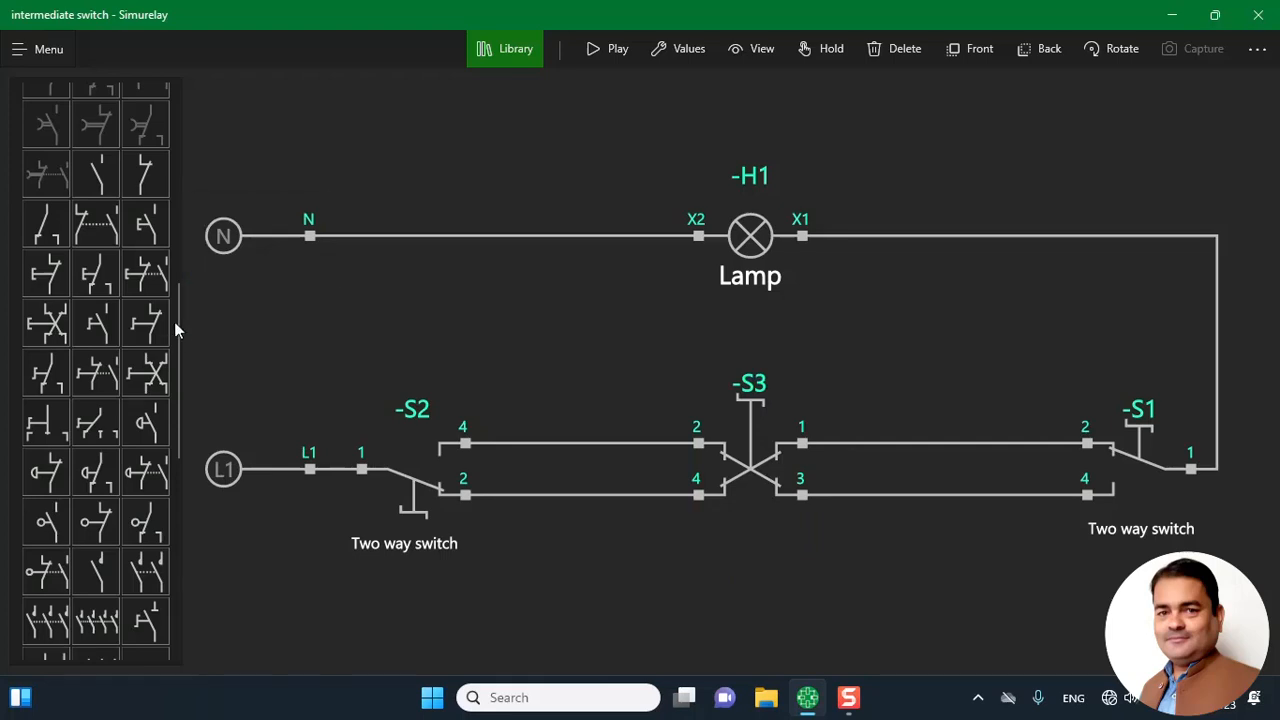
Add a text label reading "Intermediate switch" to the circuit.
{"action": "left_click_drag", "start_coordinate": [177, 339], "coordinate": [172, 112]}
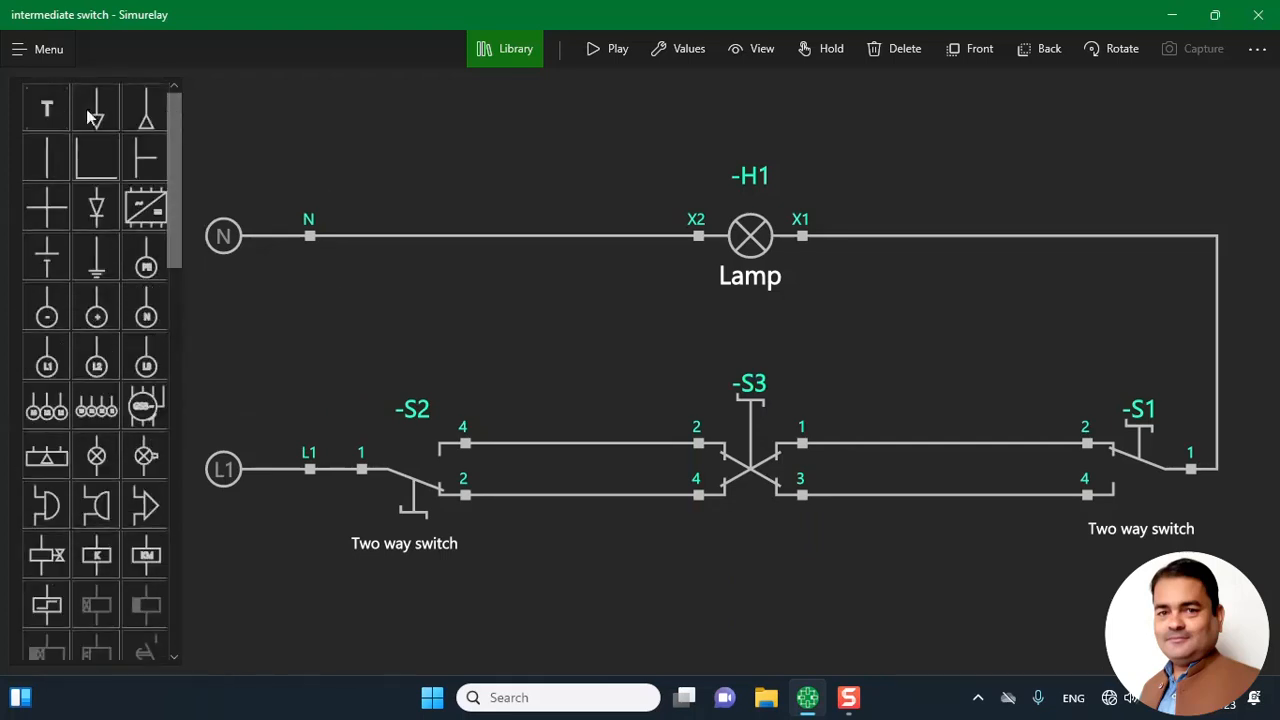
{"action": "left_click", "coordinate": [47, 109]}
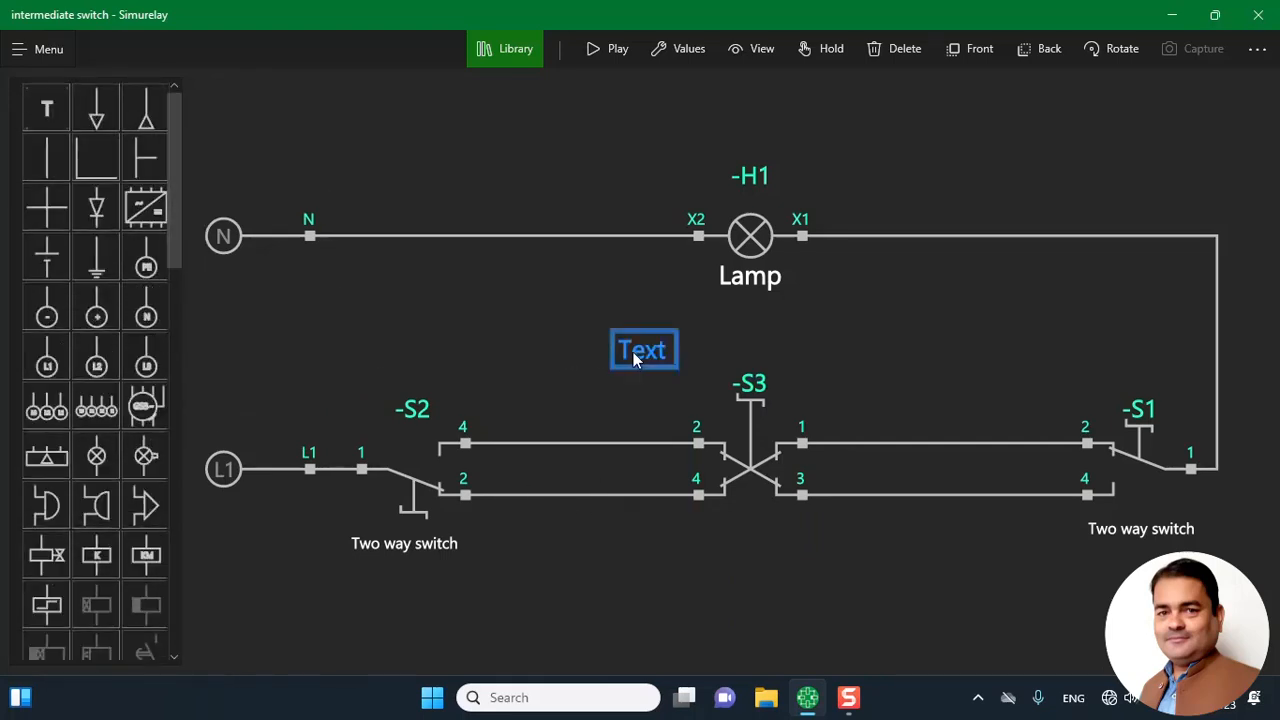
{"action": "left_click_drag", "start_coordinate": [638, 355], "coordinate": [750, 563]}
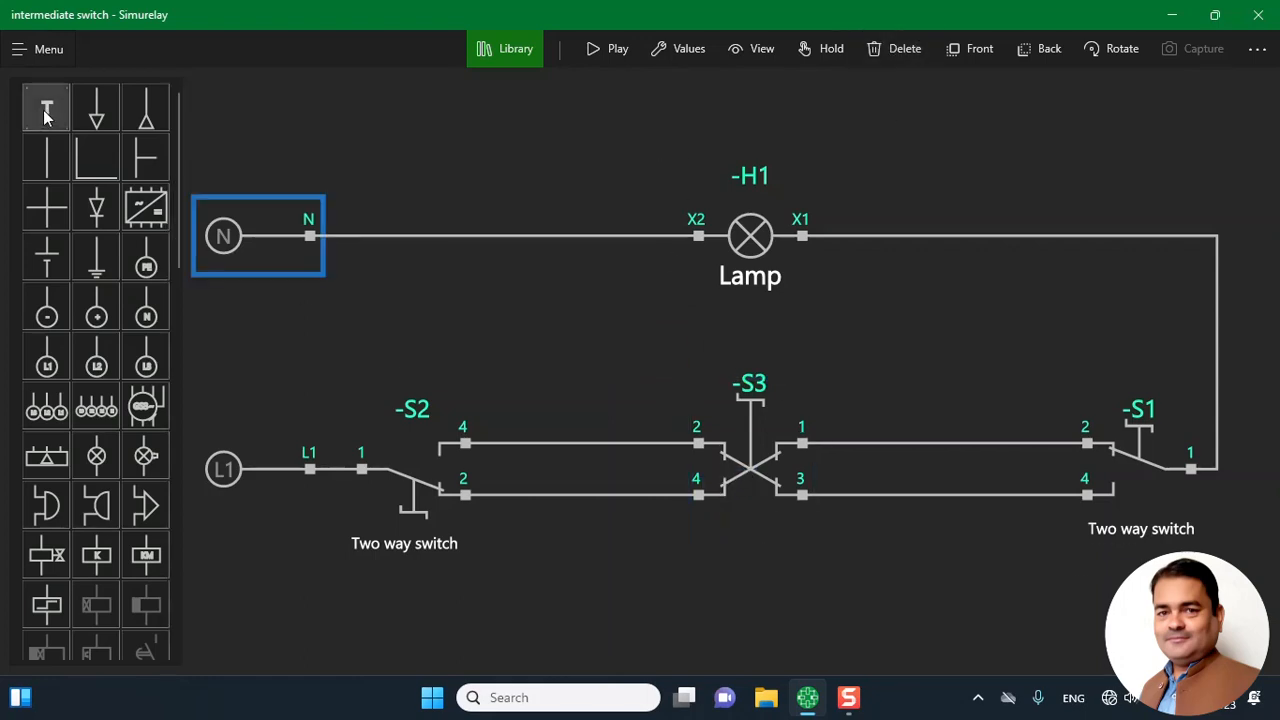
{"action": "left_click", "coordinate": [47, 109]}
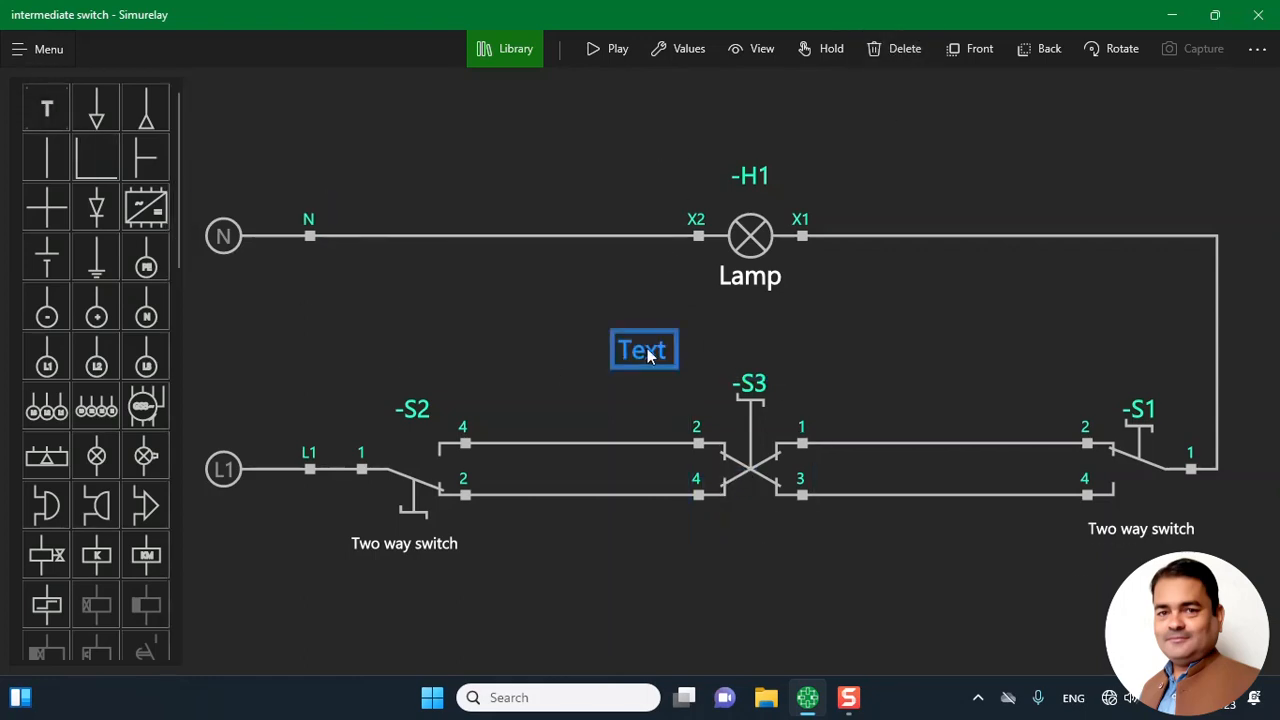
{"action": "left_click", "coordinate": [648, 356]}
{"action": "double_click", "coordinate": [45, 57]}
{"action": "type", "text": "Interm"}
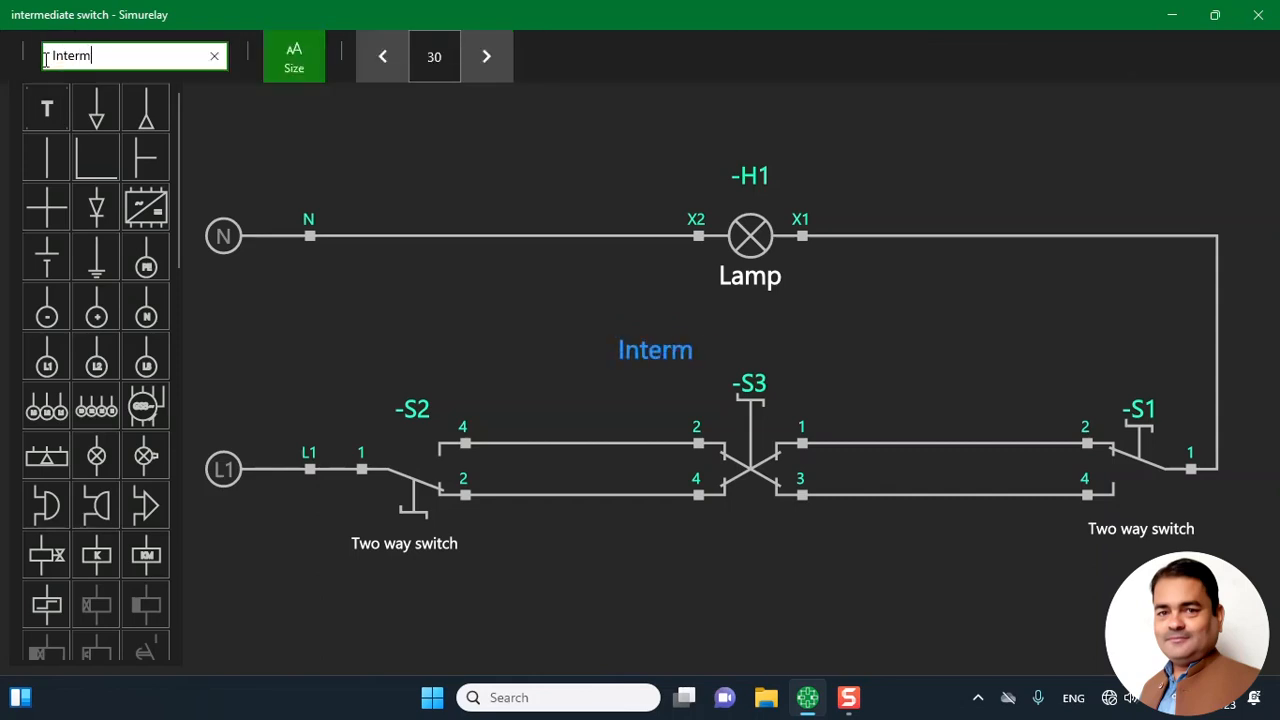
{"action": "type", "text": "ediate switch"}
Reduce the text size of the "Intermediate switch" label and place it directly beneath crossover switch -S3.
{"action": "left_click", "coordinate": [383, 60]}
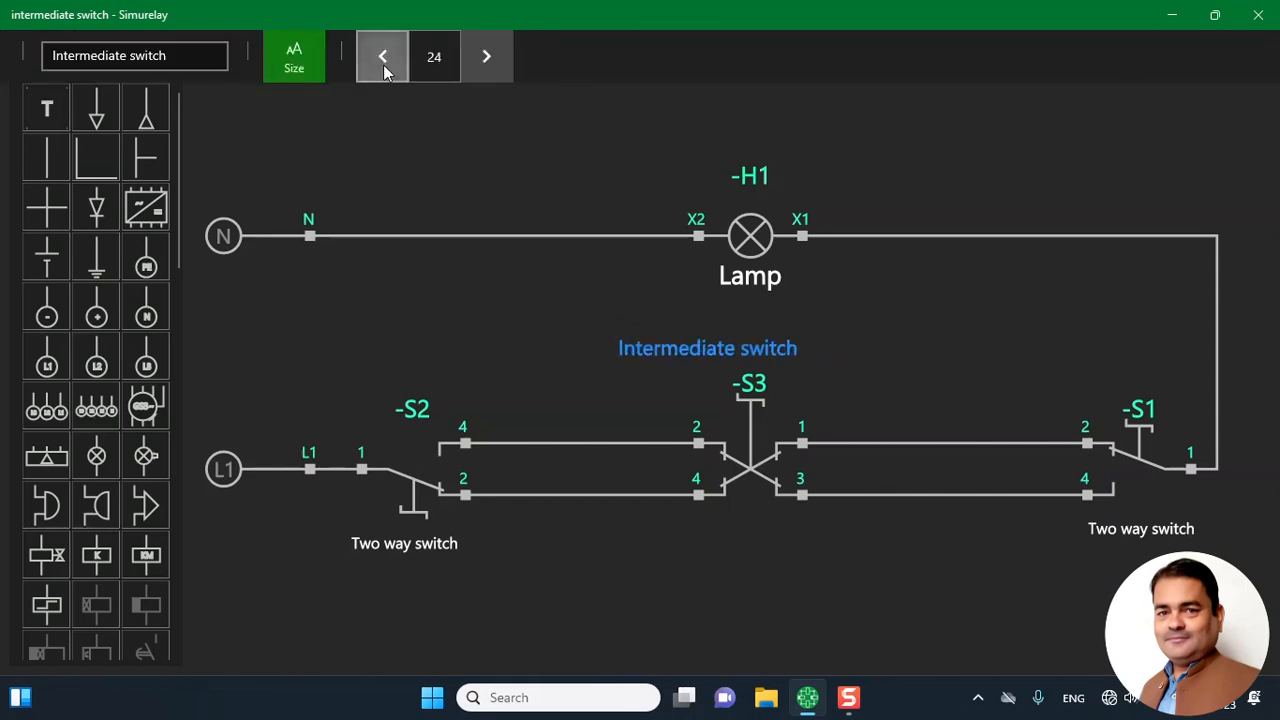
{"action": "left_click", "coordinate": [383, 60]}
{"action": "left_click", "coordinate": [383, 60]}
{"action": "left_click", "coordinate": [660, 347]}
{"action": "left_click_drag", "start_coordinate": [660, 347], "coordinate": [725, 535]}
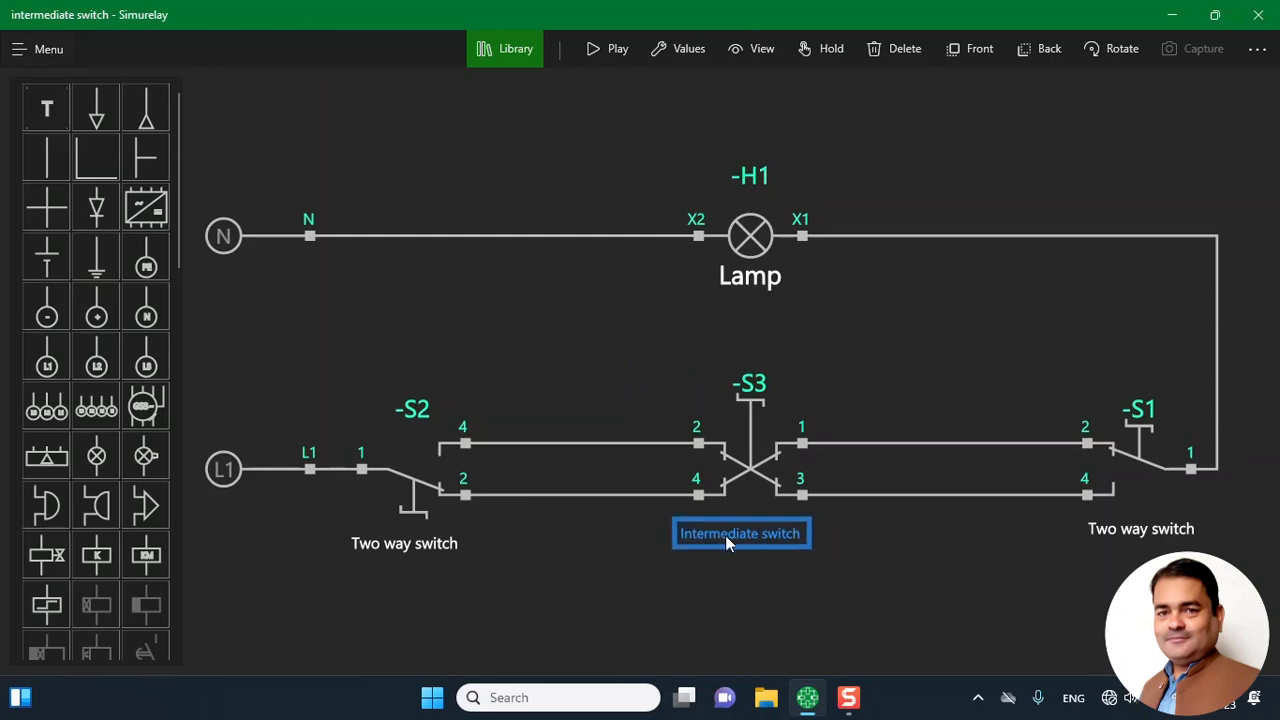
{"action": "left_click", "coordinate": [830, 665]}
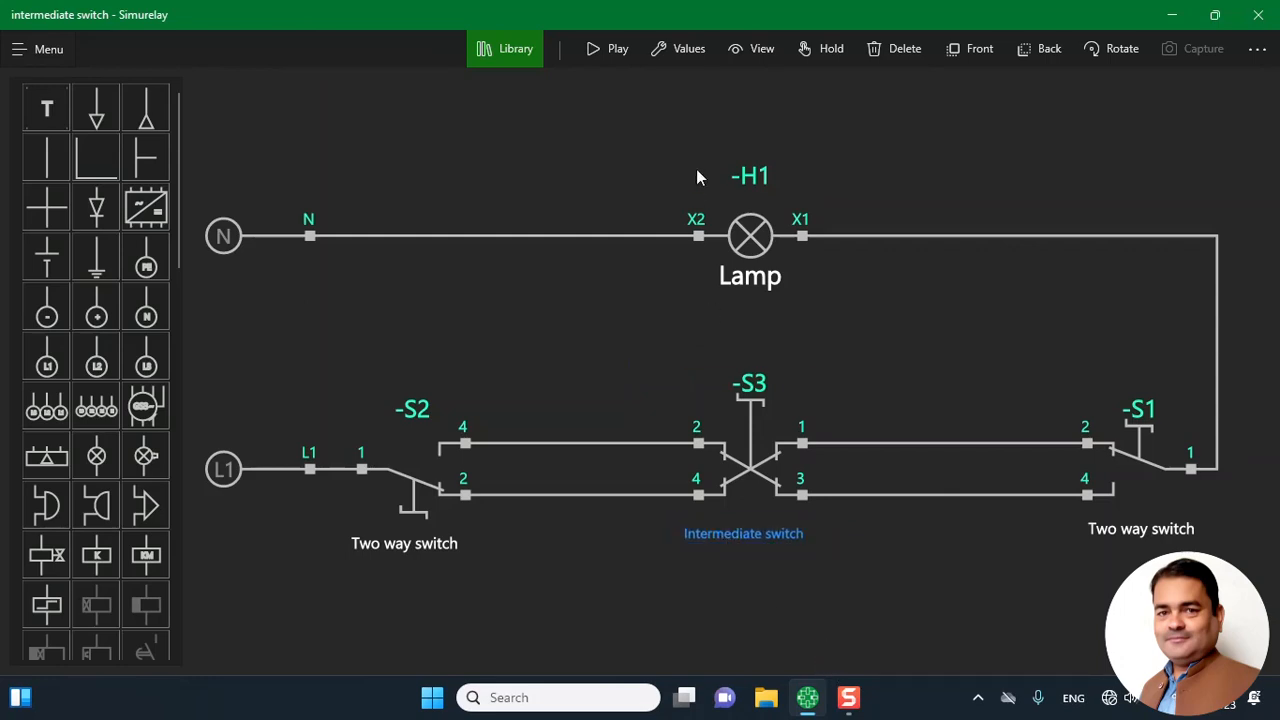
Run the simulation and toggle switches -S3, -S1 and -S2 to examine how each one controls the lamp, and stop it.
{"action": "left_click", "coordinate": [612, 50]}
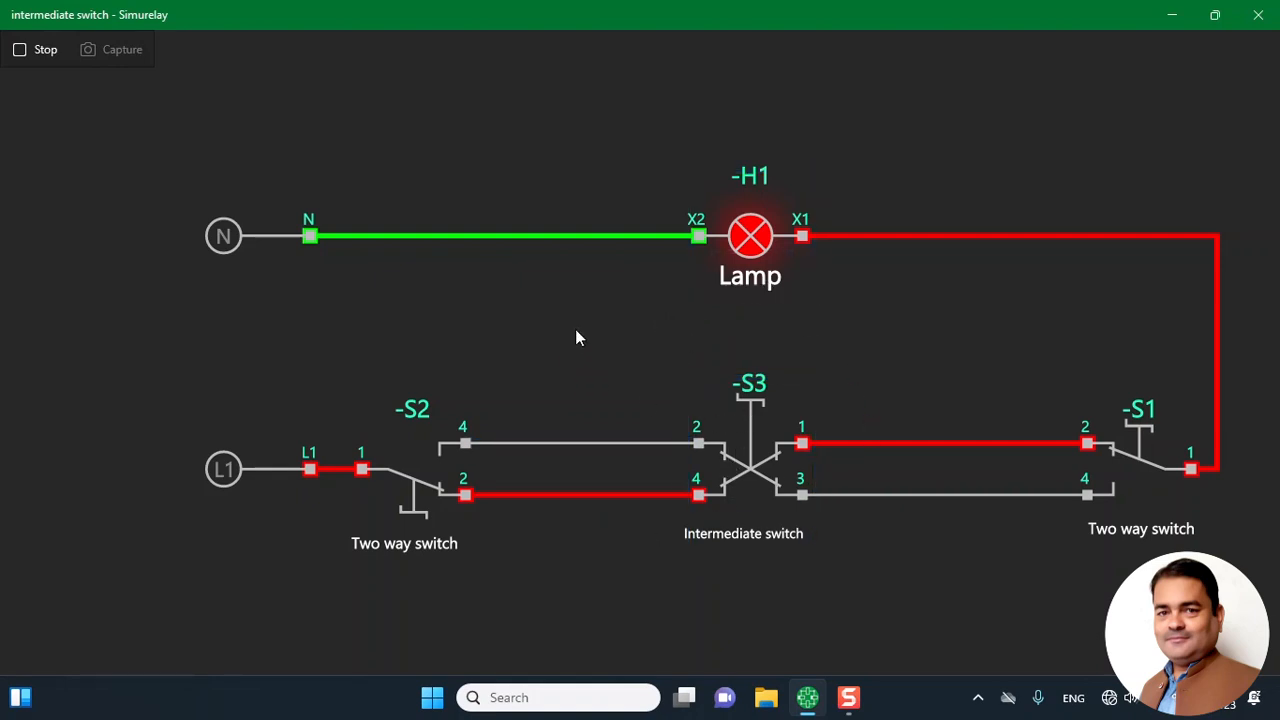
{"action": "left_click", "coordinate": [754, 402]}
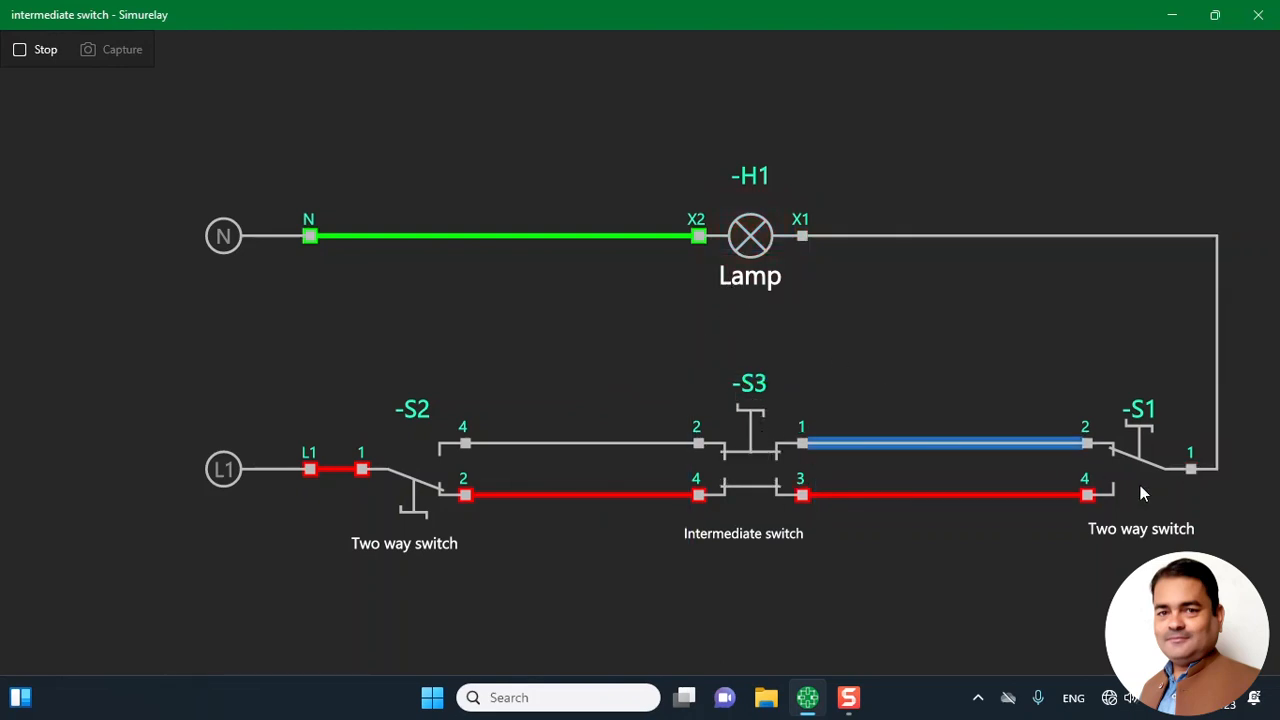
{"action": "left_click", "coordinate": [1138, 428]}
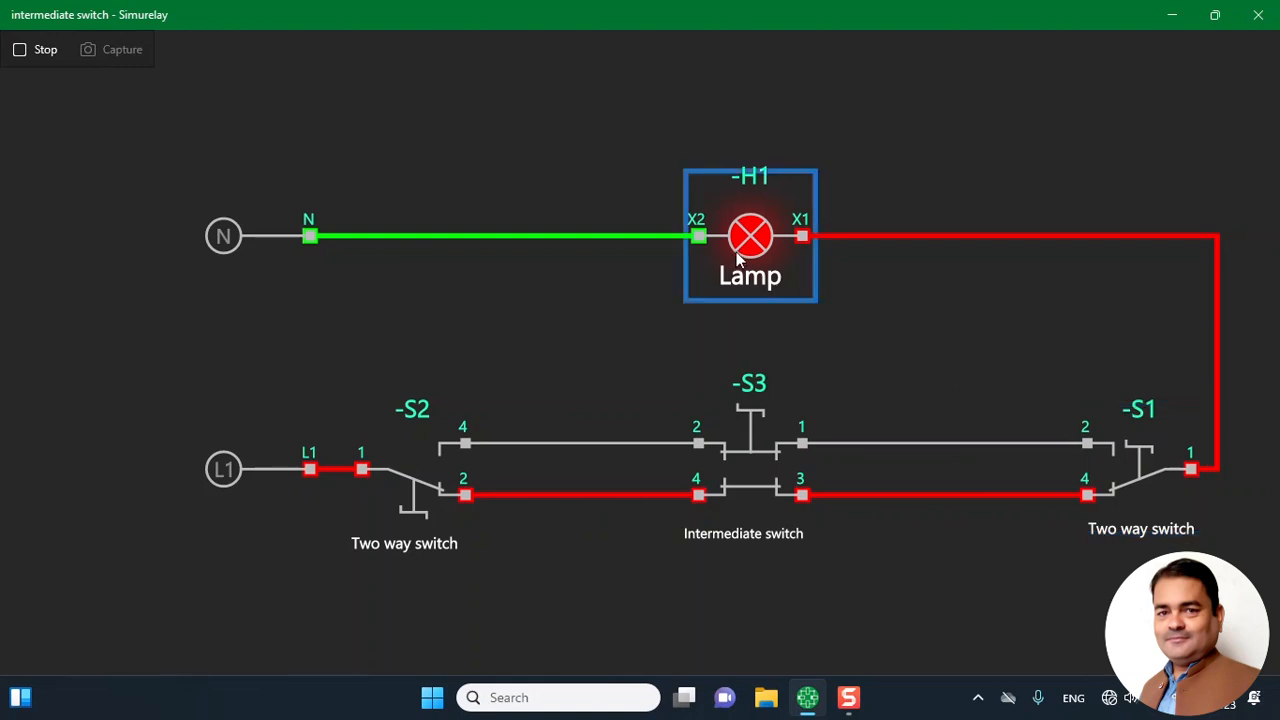
{"action": "left_click", "coordinate": [410, 514]}
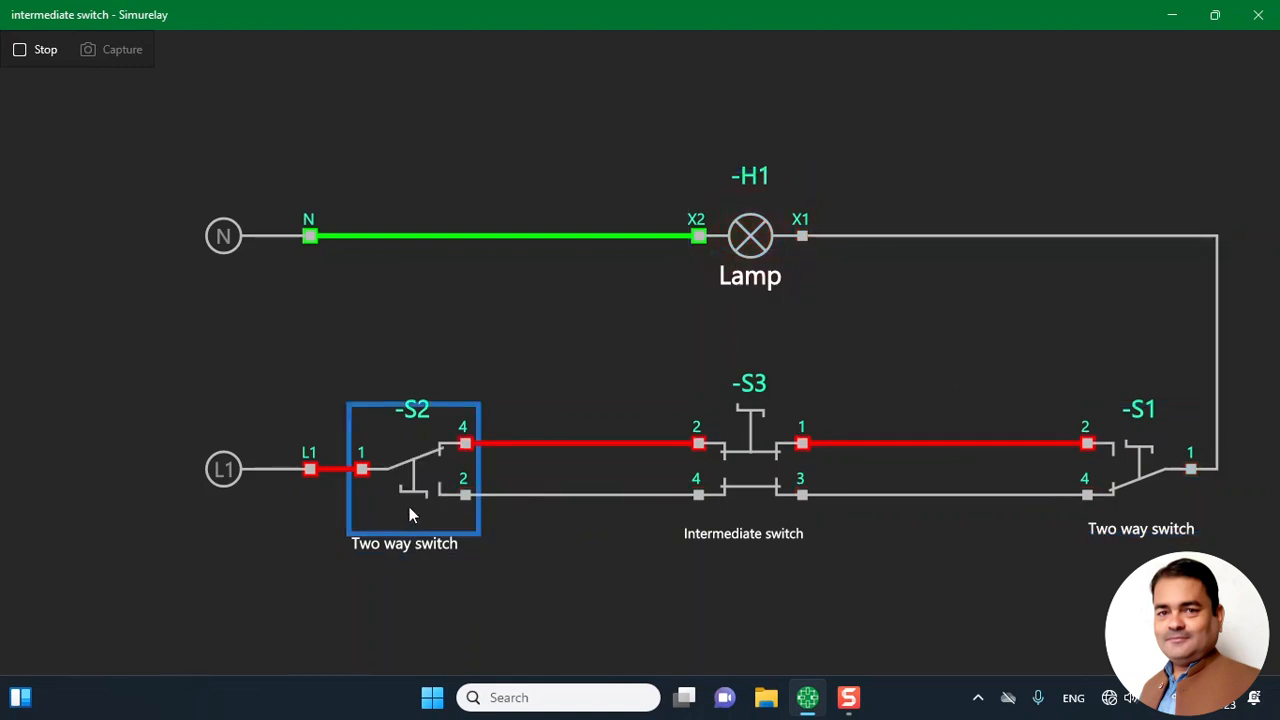
{"action": "left_click", "coordinate": [413, 492]}
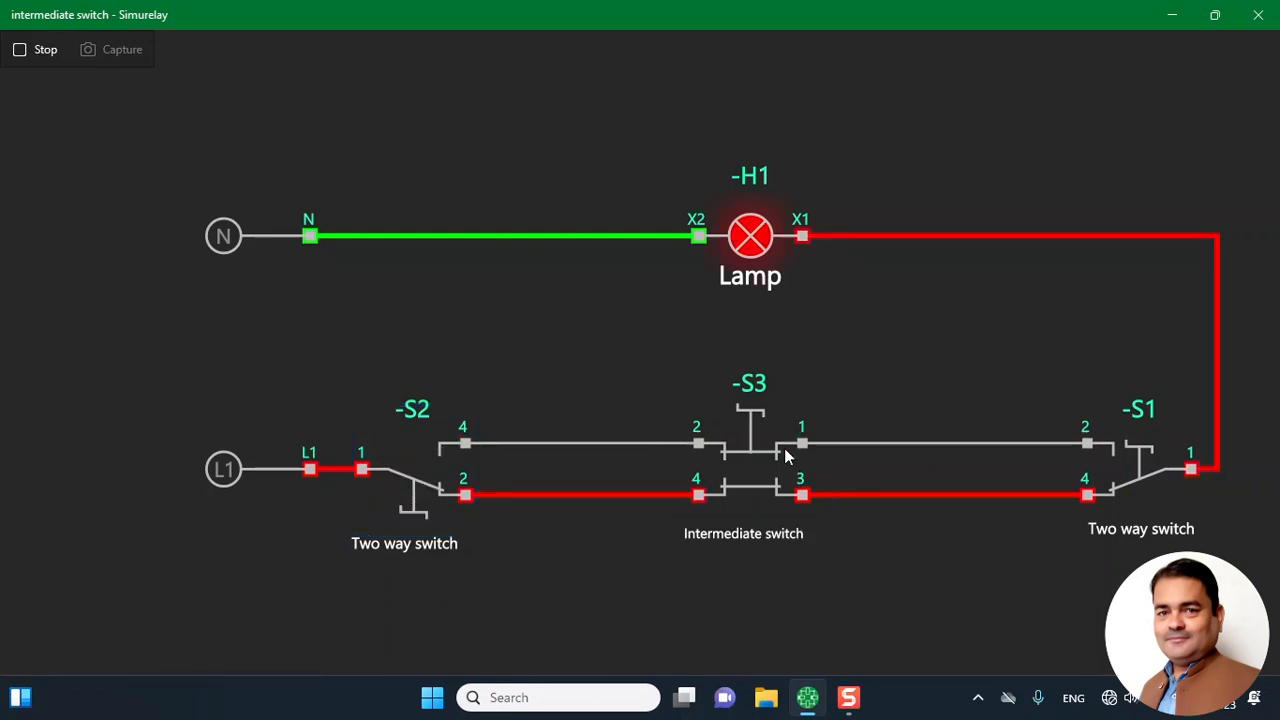
{"action": "left_click", "coordinate": [746, 410]}
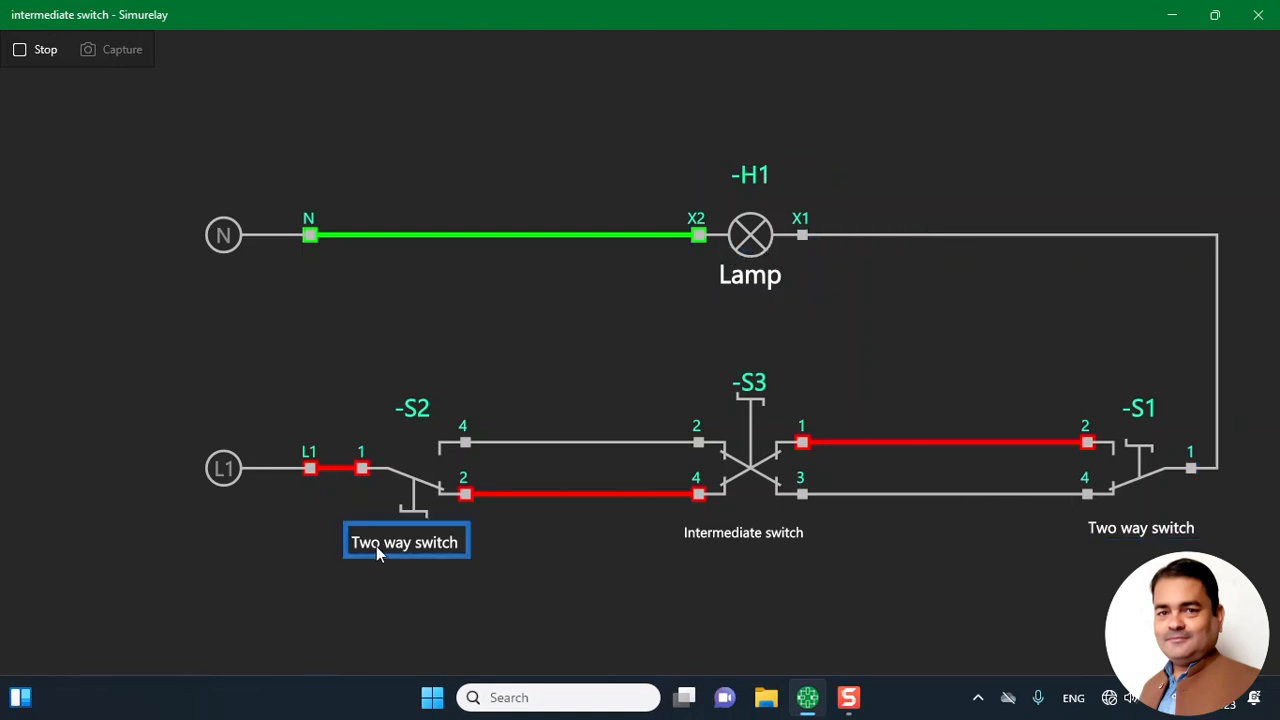
{"action": "left_click", "coordinate": [1144, 455]}
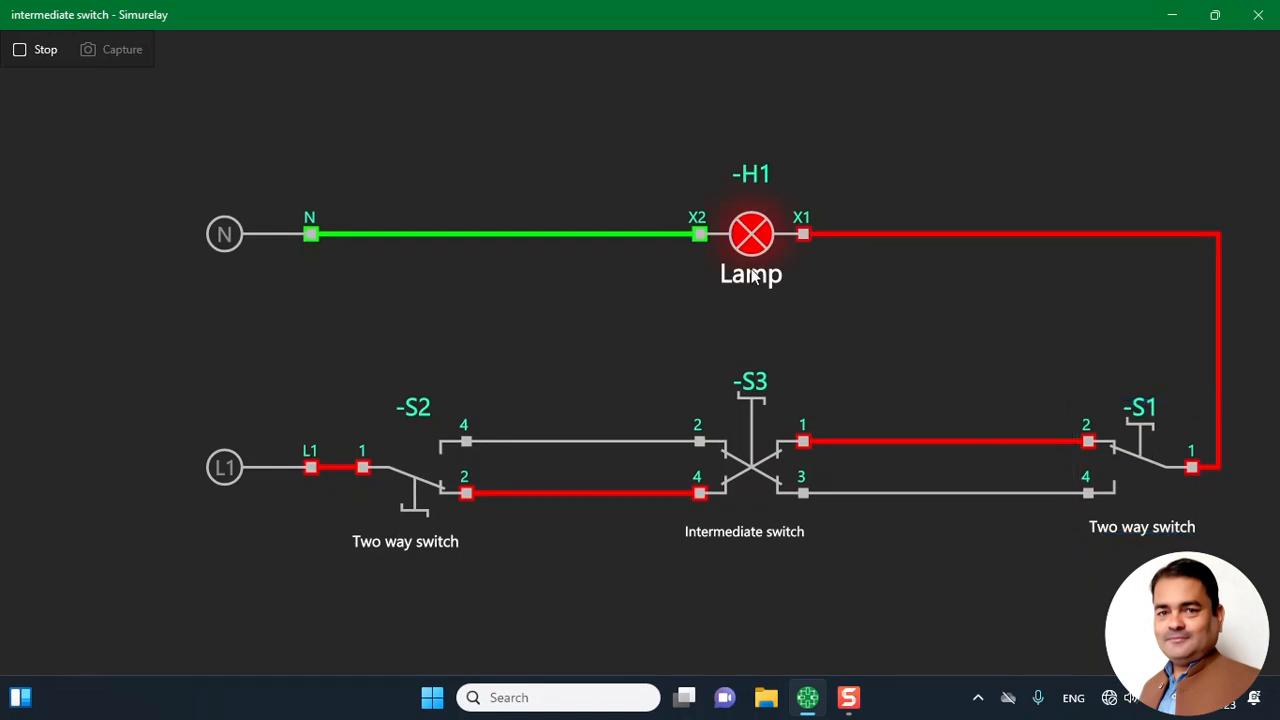
{"action": "left_click", "coordinate": [32, 53]}
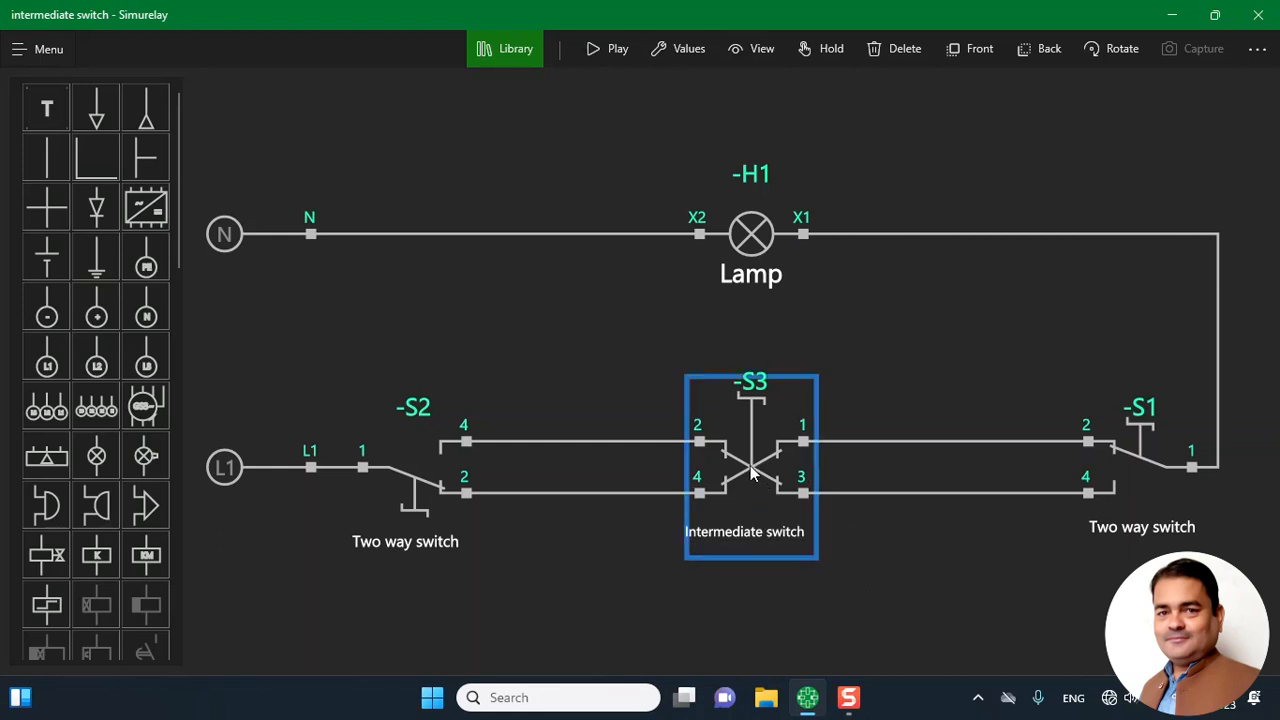
Move crossover switch -S3 and its label closer to -S2, and delete both wires between -S3 and -S1.
{"action": "left_click_drag", "start_coordinate": [752, 470], "coordinate": [615, 476]}
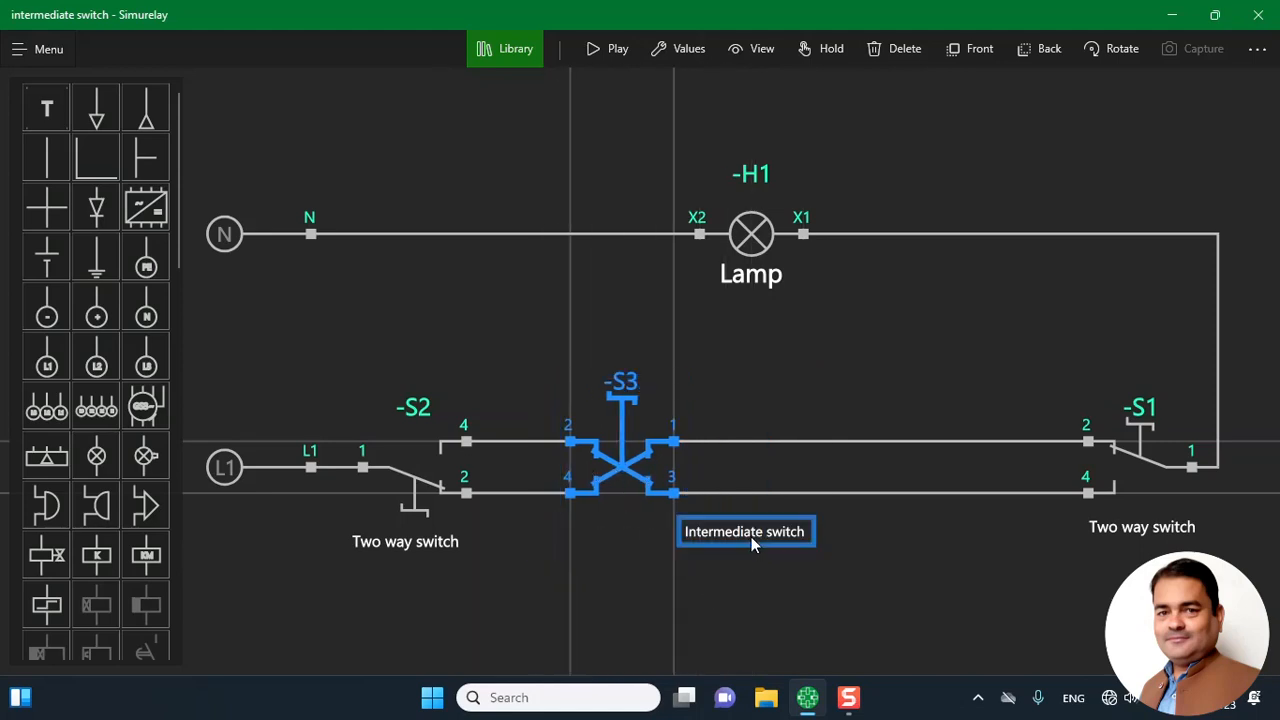
{"action": "left_click_drag", "start_coordinate": [750, 537], "coordinate": [617, 538]}
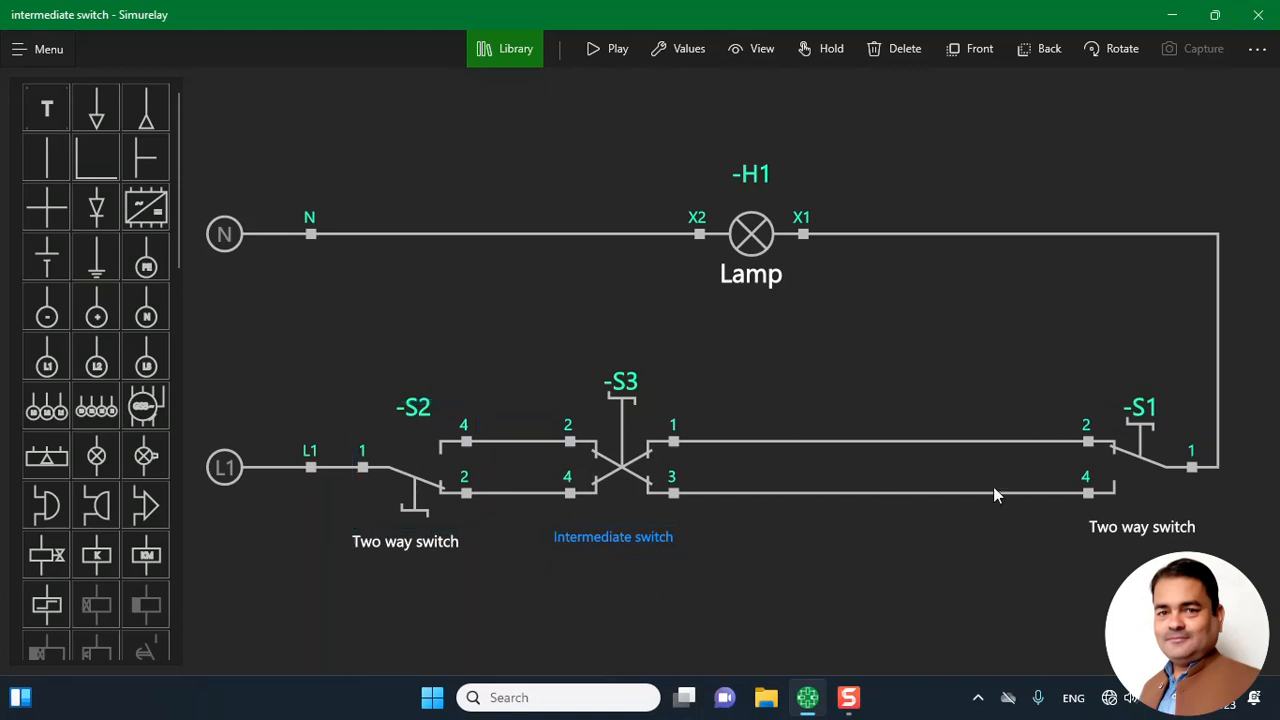
{"action": "left_click", "coordinate": [899, 442]}
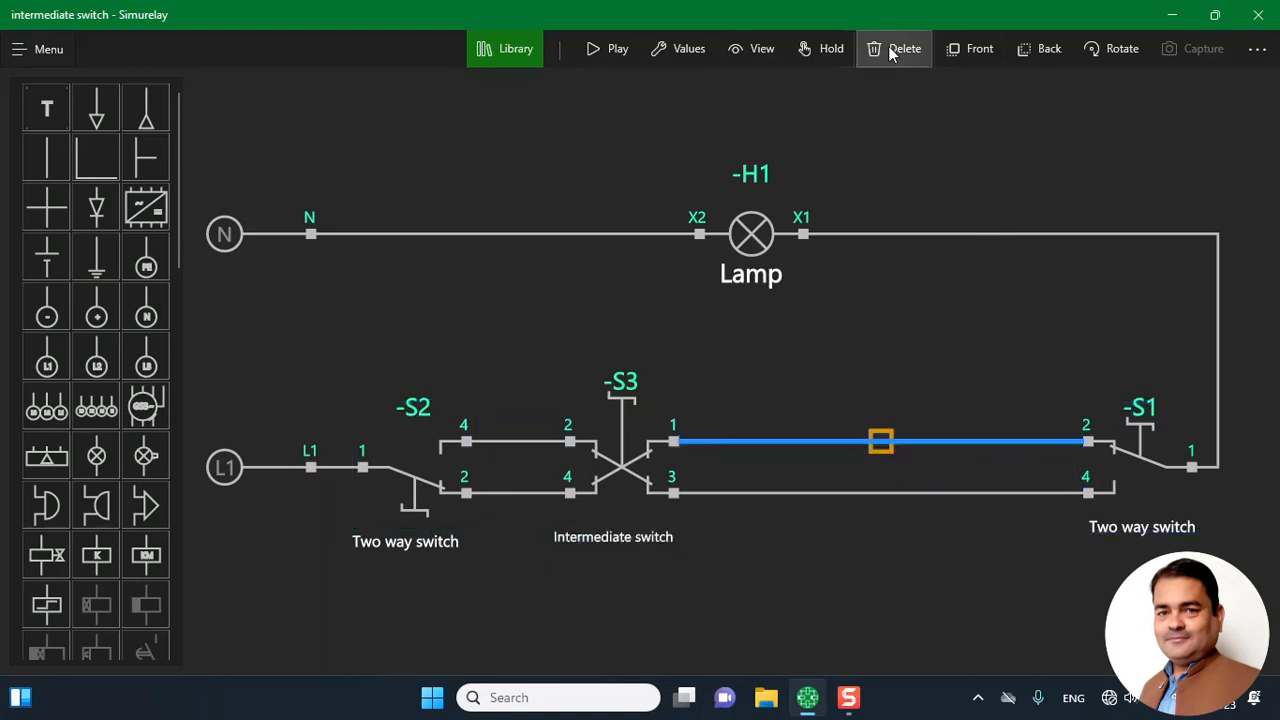
{"action": "left_click", "coordinate": [893, 49]}
{"action": "left_click", "coordinate": [912, 491]}
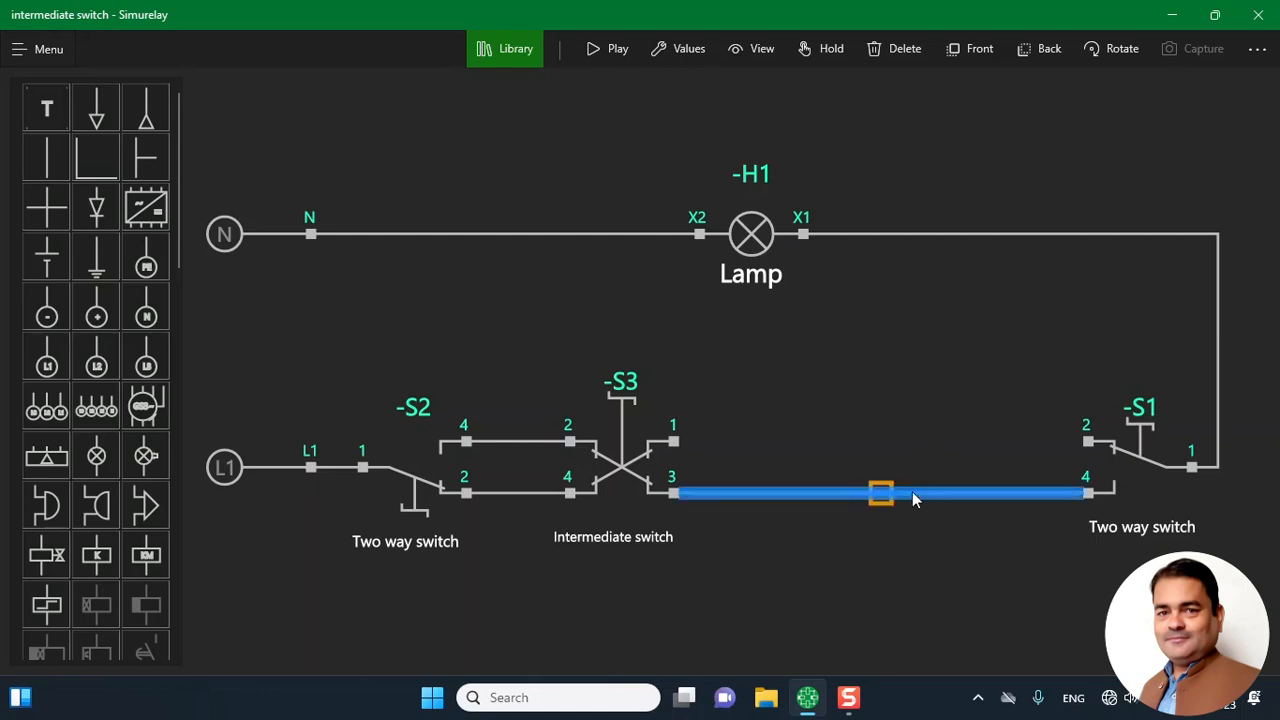
{"action": "left_click", "coordinate": [902, 51]}
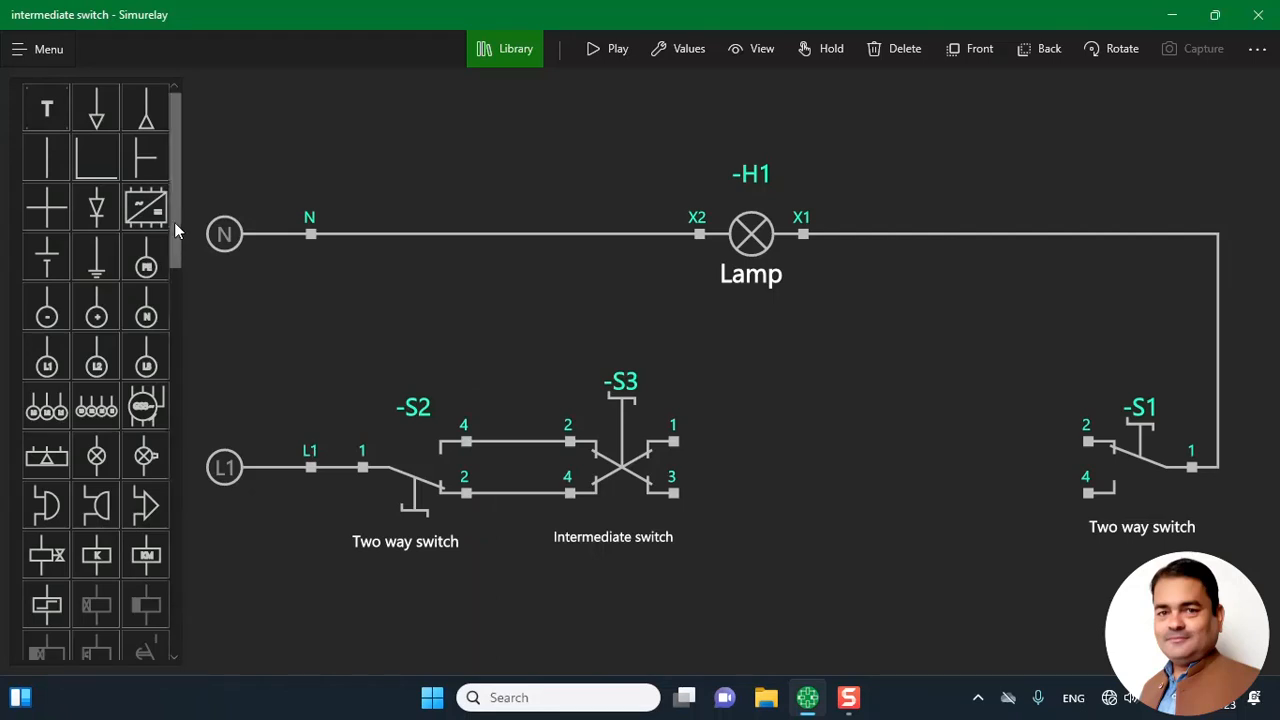
Add a second crossover switch, rotate it so its terminals face sideways, and align it between -S3 and -S1.
{"action": "scroll", "coordinate": [170, 260], "scroll_direction": "down", "scroll_amount": 10}
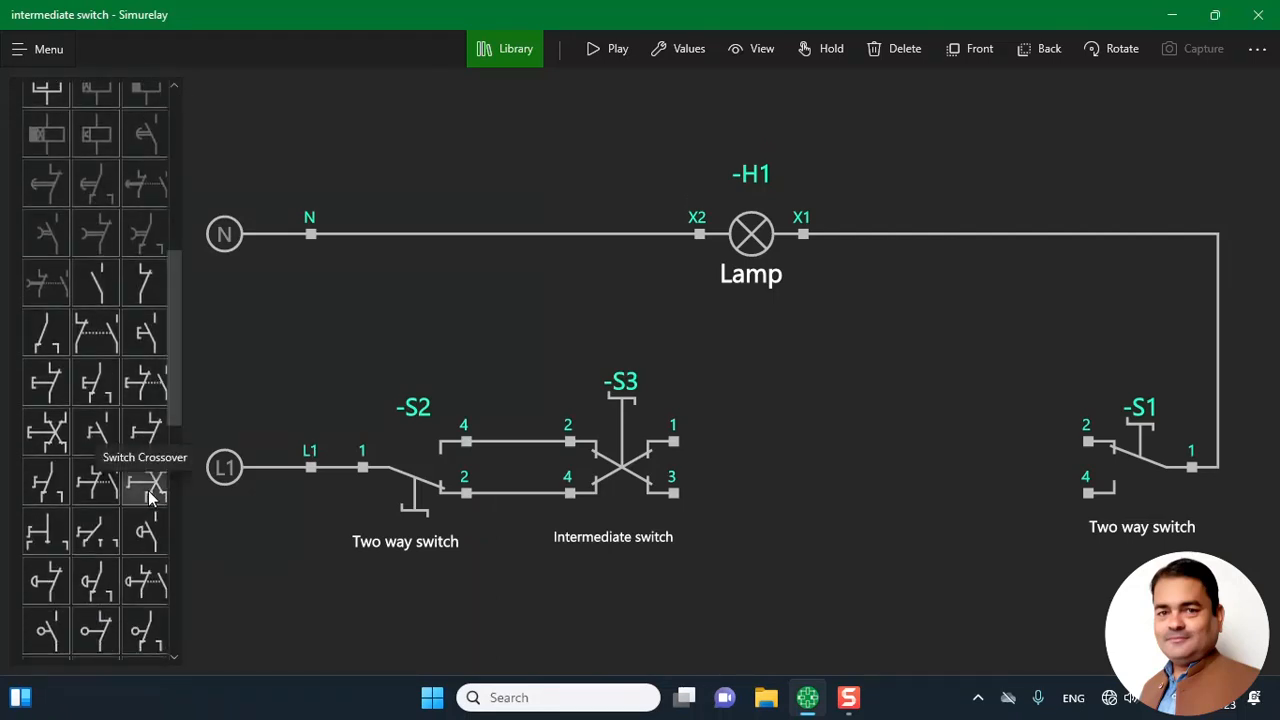
{"action": "left_click_drag", "start_coordinate": [148, 490], "coordinate": [707, 390]}
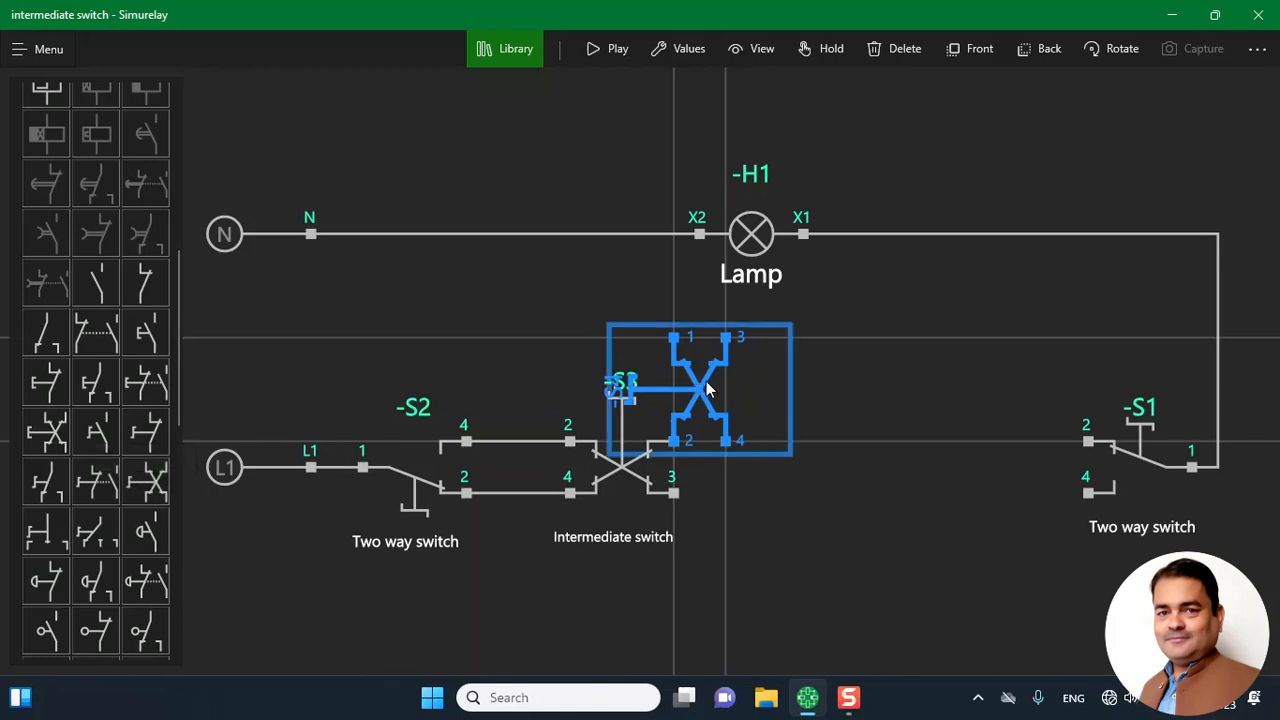
{"action": "left_click_drag", "start_coordinate": [808, 443], "coordinate": [1015, 546]}
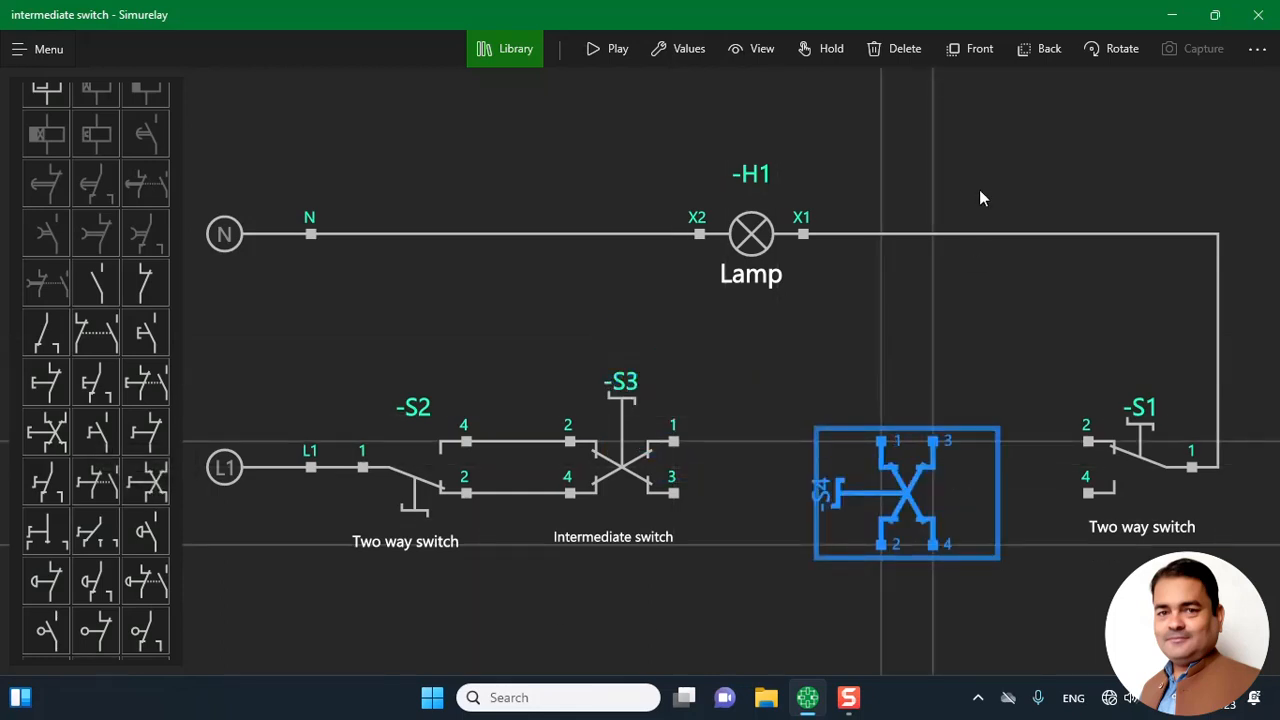
{"action": "left_click", "coordinate": [1107, 54]}
{"action": "left_click", "coordinate": [903, 495]}
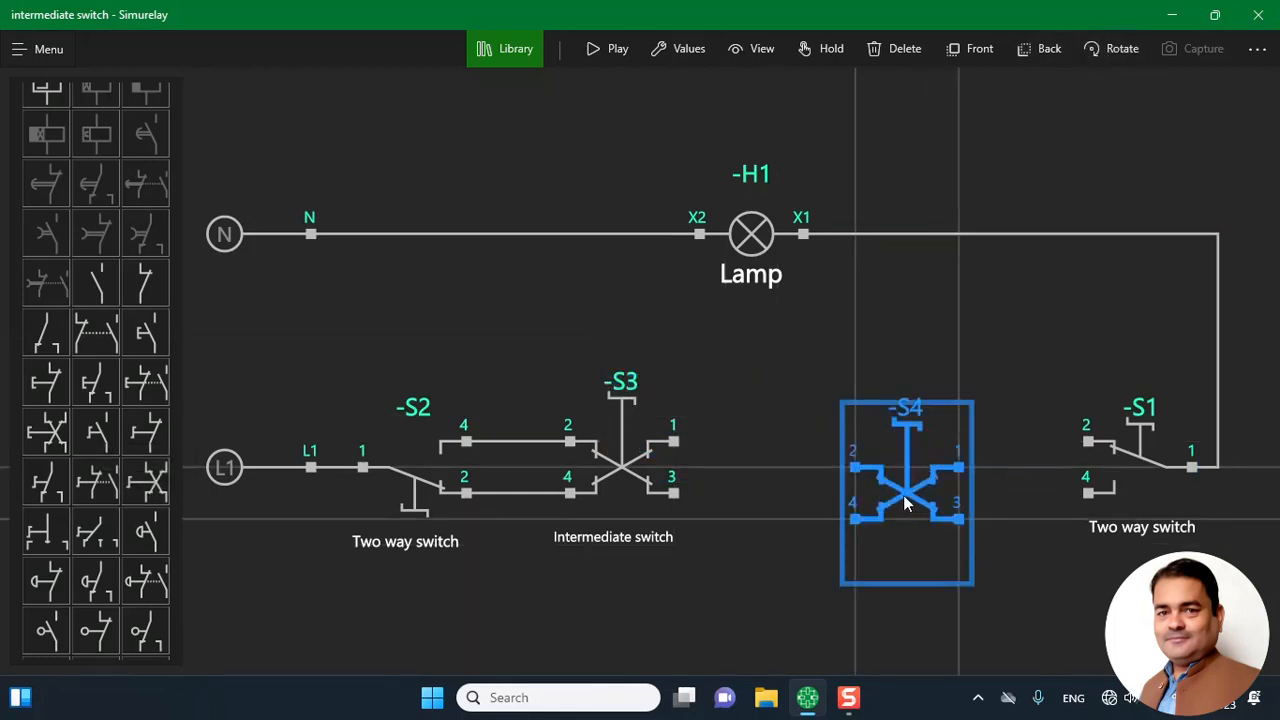
{"action": "left_click_drag", "start_coordinate": [880, 480], "coordinate": [866, 454]}
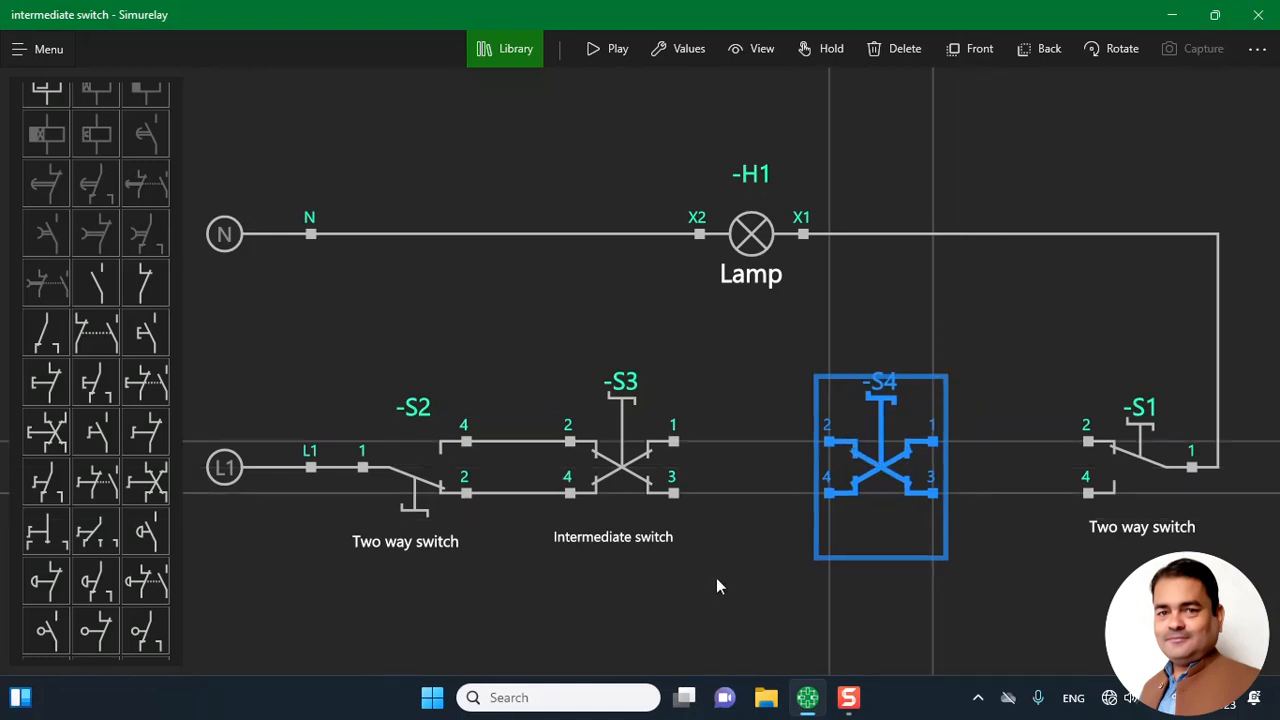
{"action": "left_click", "coordinate": [779, 618]}
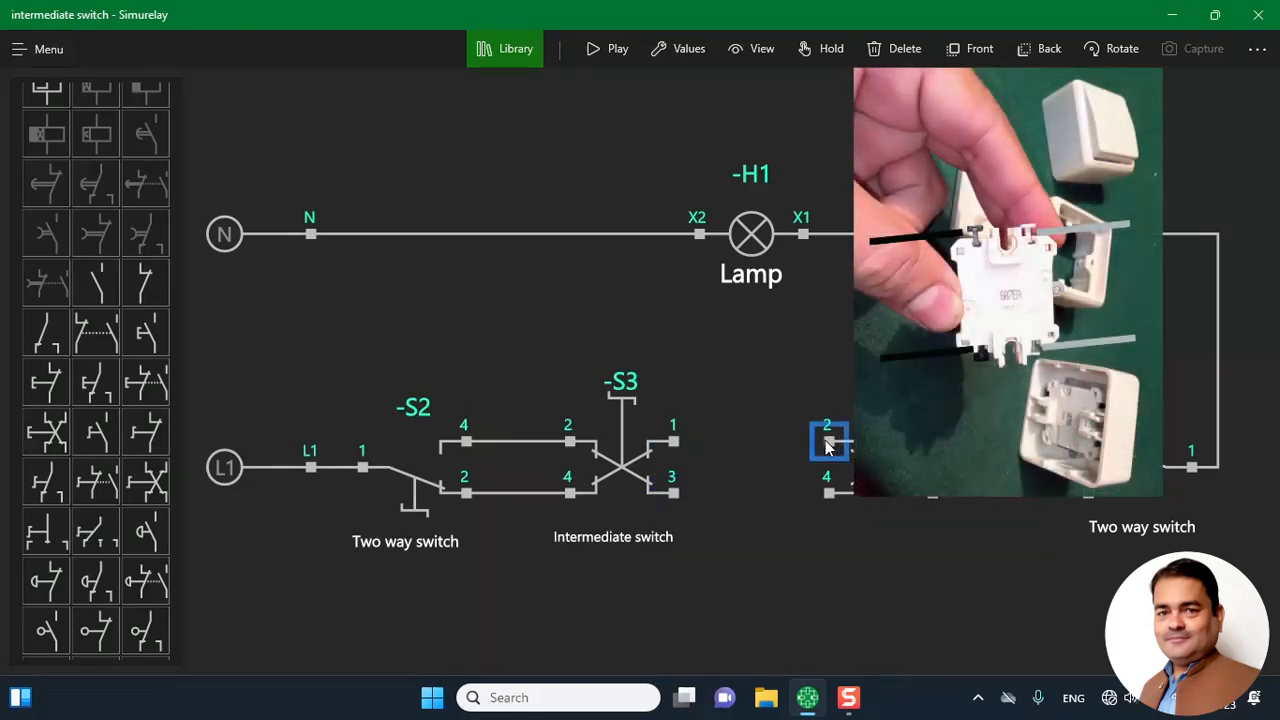
Wire -S4 between -S3 and -S1, joining its terminals 2 and 4 to -S3's 1 and 3, and its 1 and 3 to -S1's 2 and 4.
{"action": "left_click_drag", "start_coordinate": [827, 445], "coordinate": [673, 441]}
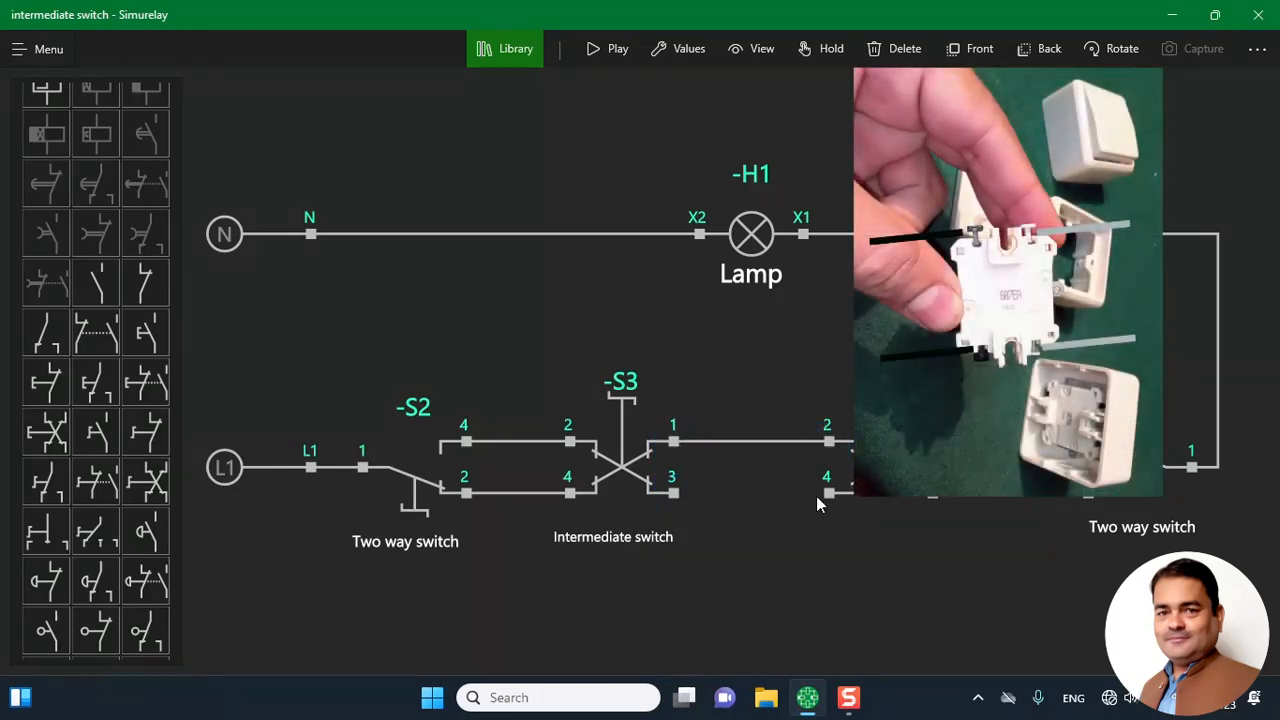
{"action": "left_click_drag", "start_coordinate": [829, 492], "coordinate": [673, 492]}
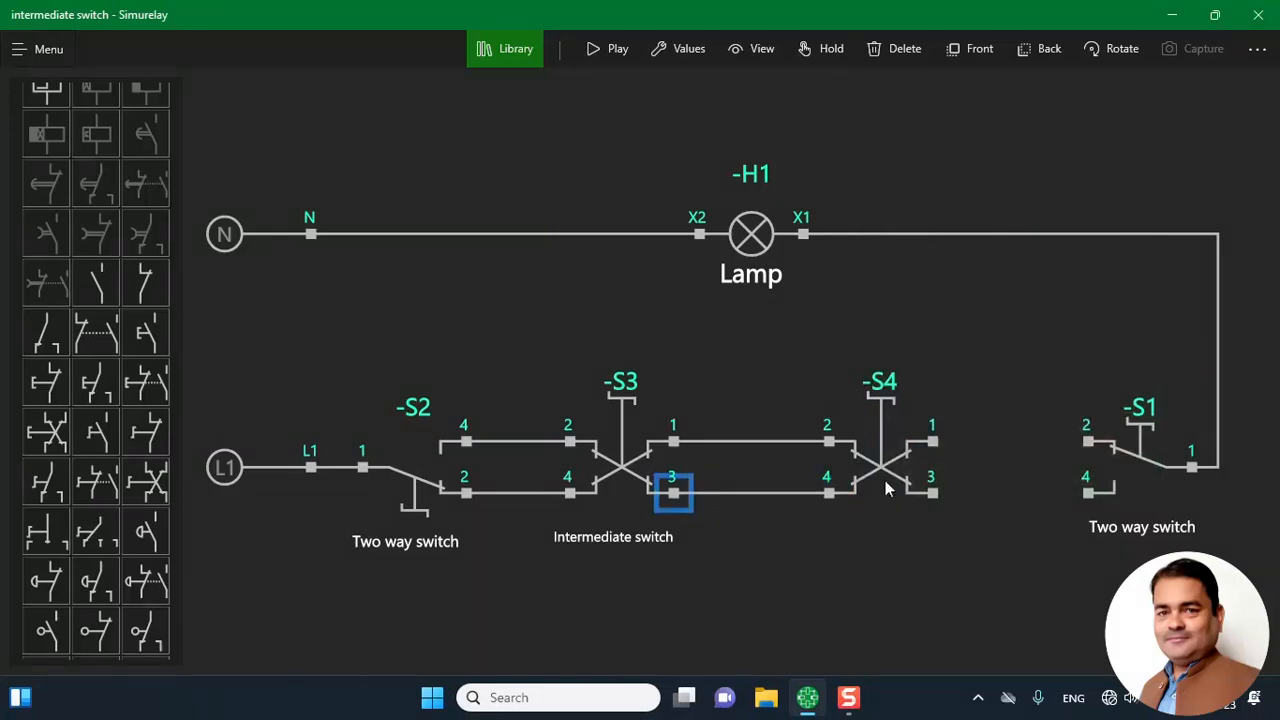
{"action": "left_click_drag", "start_coordinate": [932, 441], "coordinate": [1085, 447]}
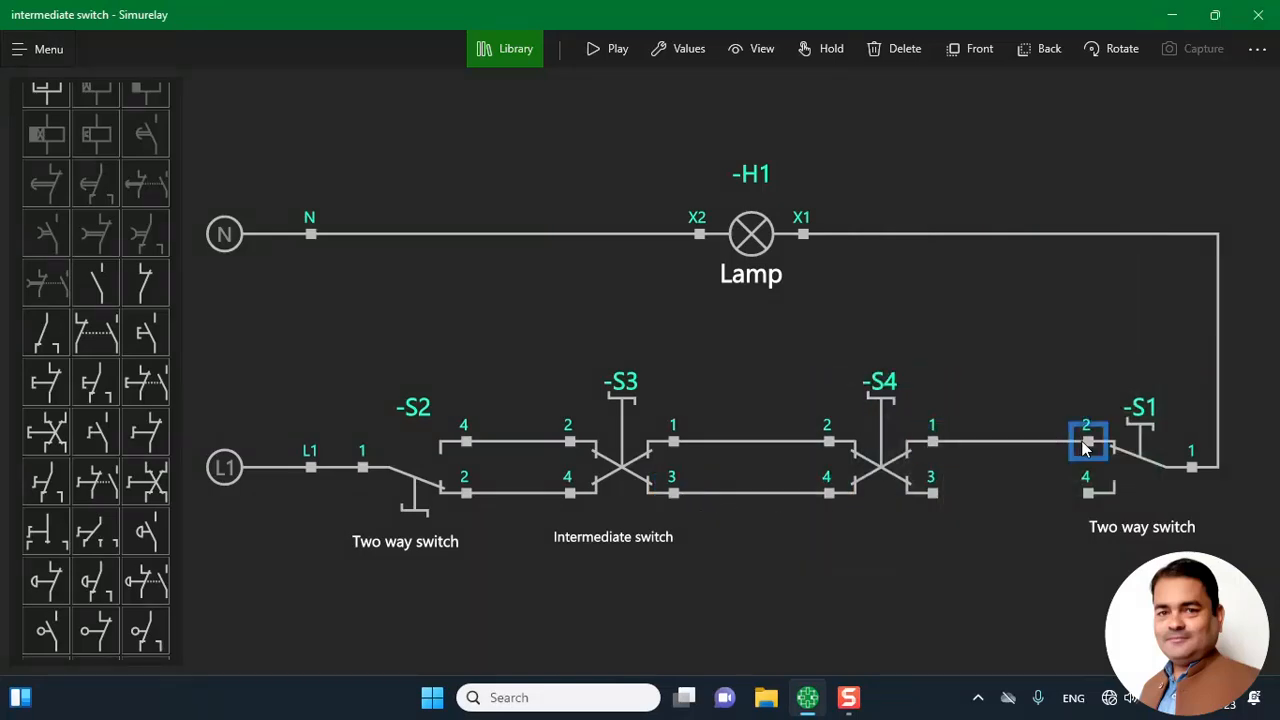
{"action": "left_click_drag", "start_coordinate": [933, 498], "coordinate": [1087, 493]}
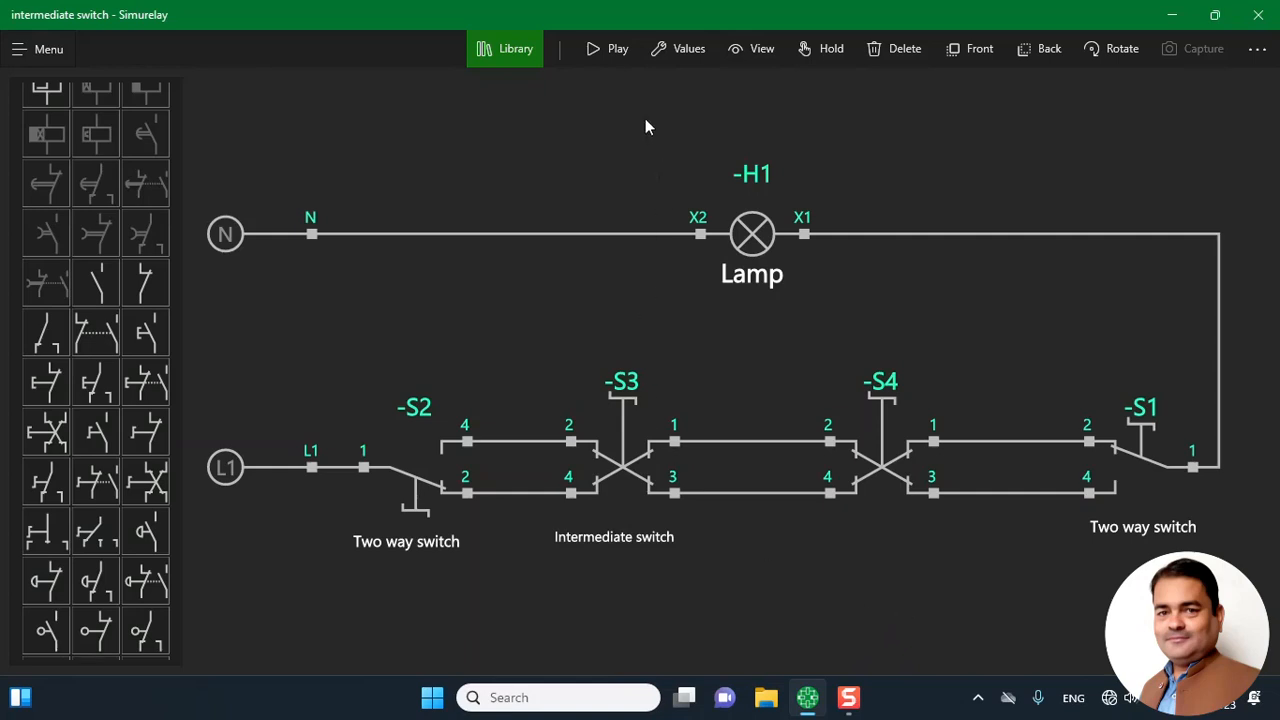
Run the simulation and toggle switches -S4, -S1, -S3 and -S2 in turn to examine how each one controls the lamp.
{"action": "left_click", "coordinate": [614, 55]}
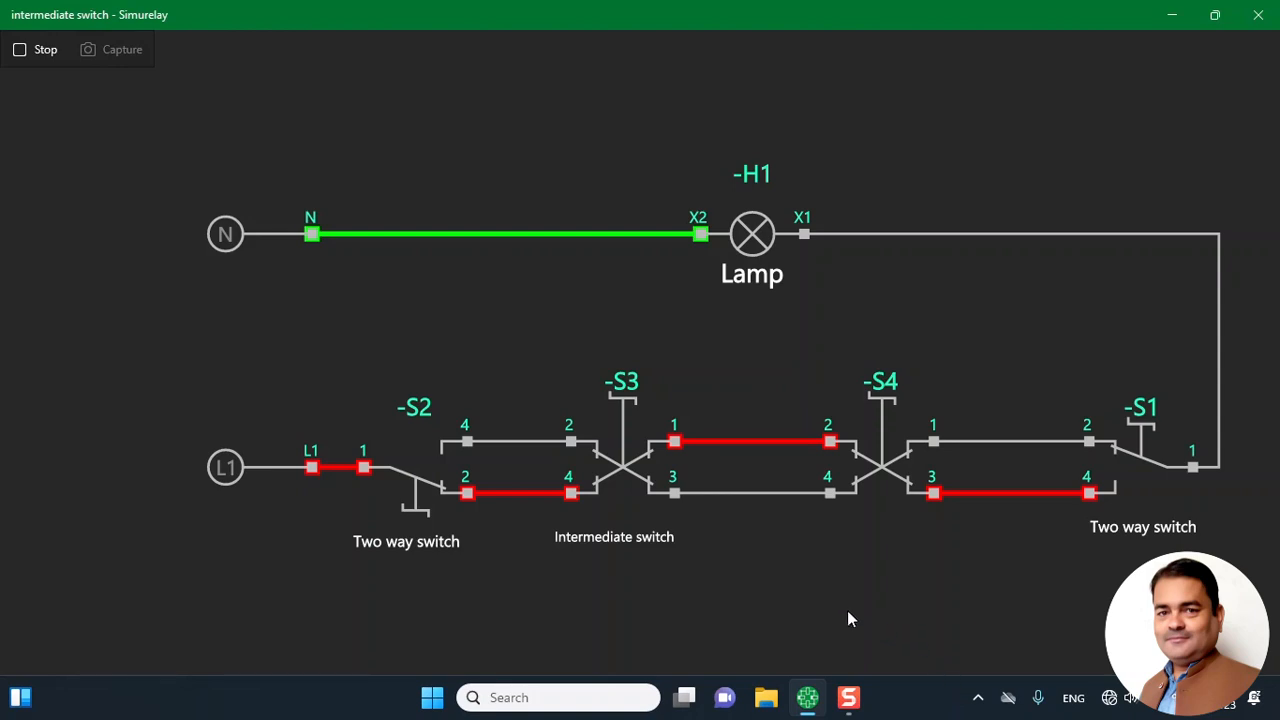
{"action": "left_click", "coordinate": [881, 396]}
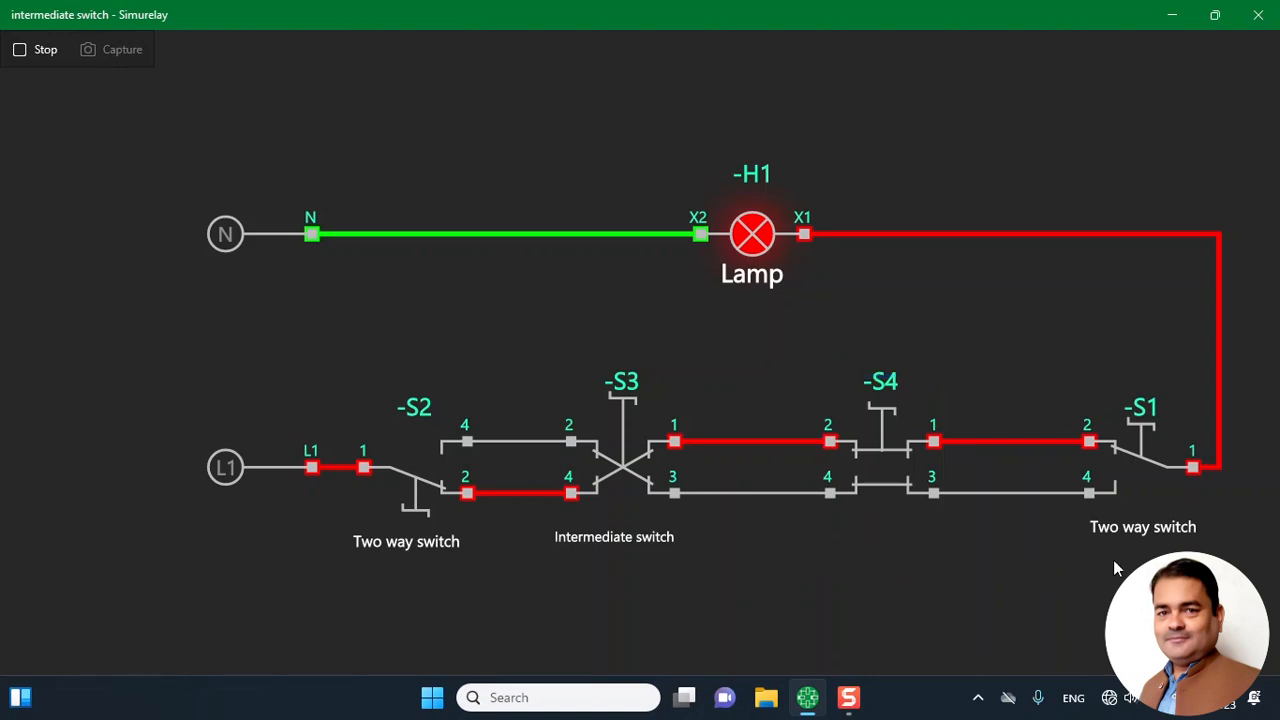
{"action": "left_click", "coordinate": [1143, 430]}
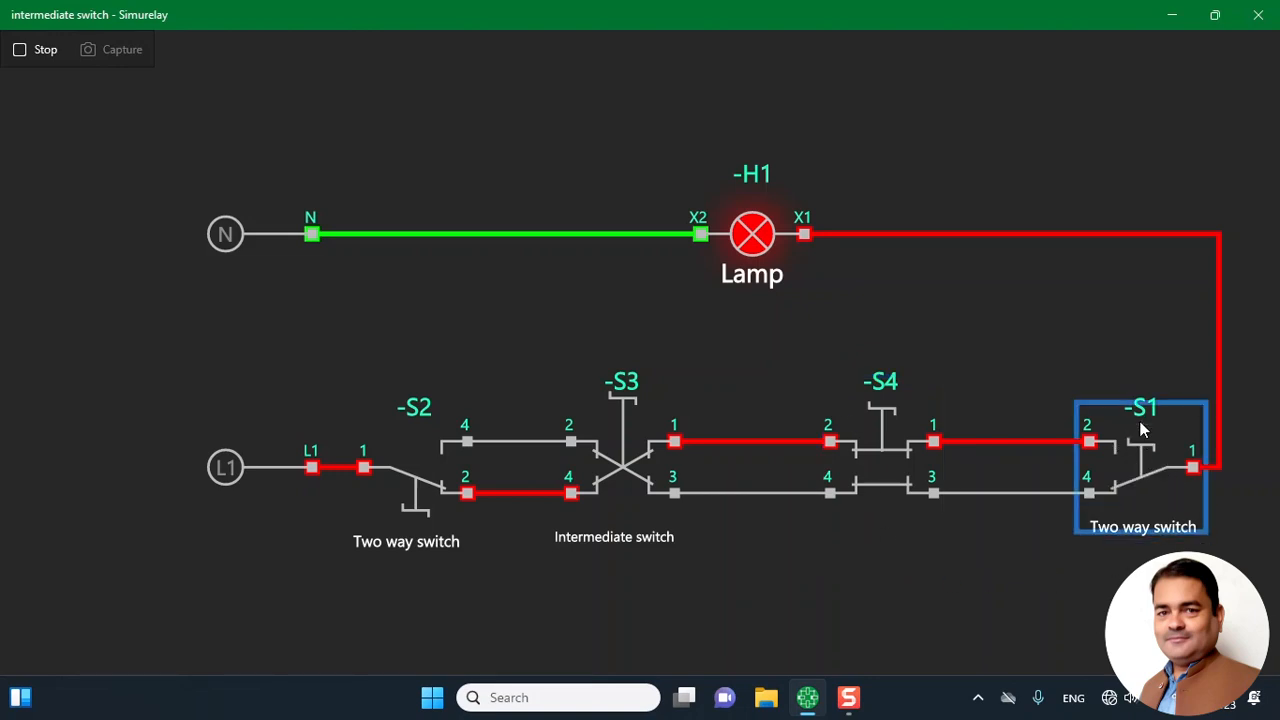
{"action": "left_click", "coordinate": [621, 398]}
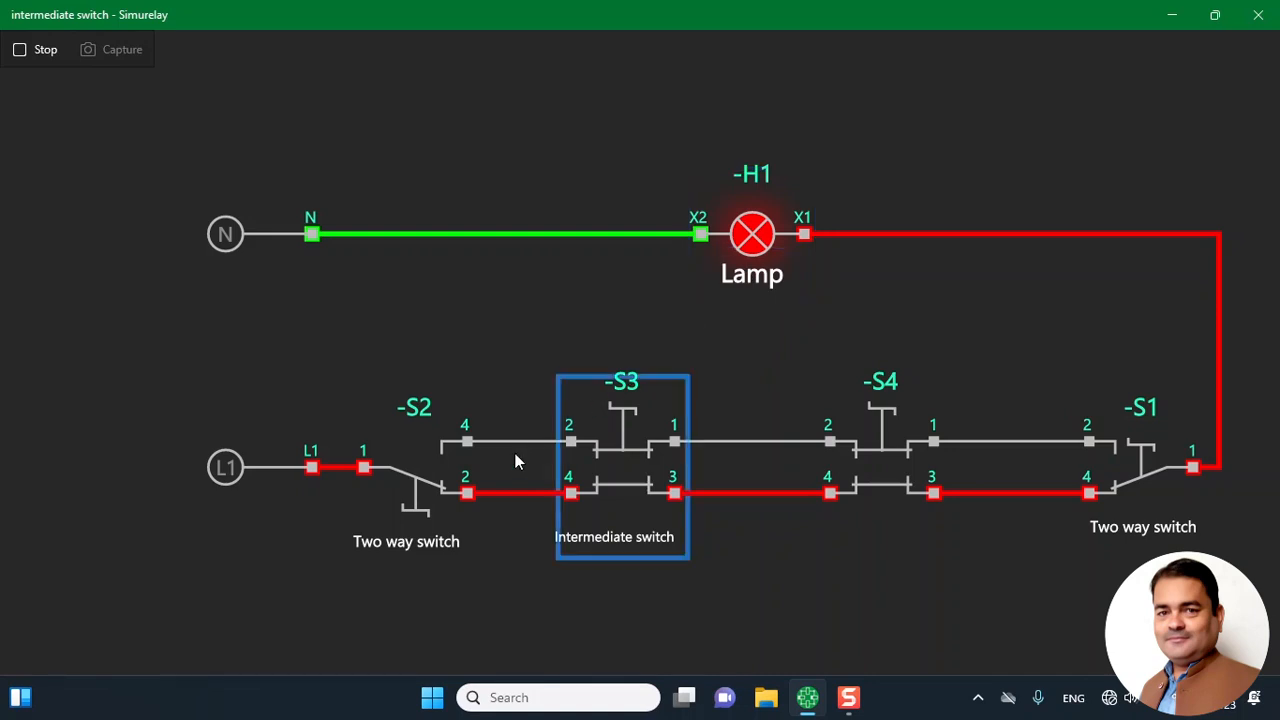
{"action": "left_click", "coordinate": [416, 494]}
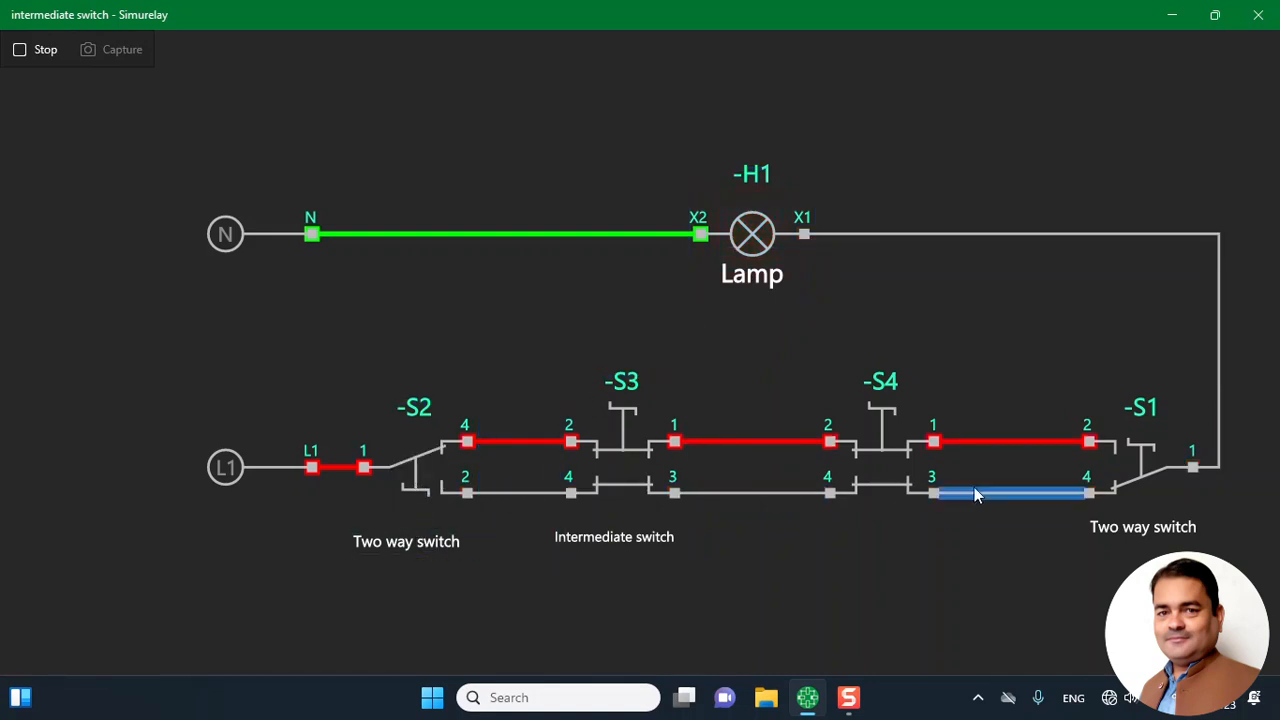